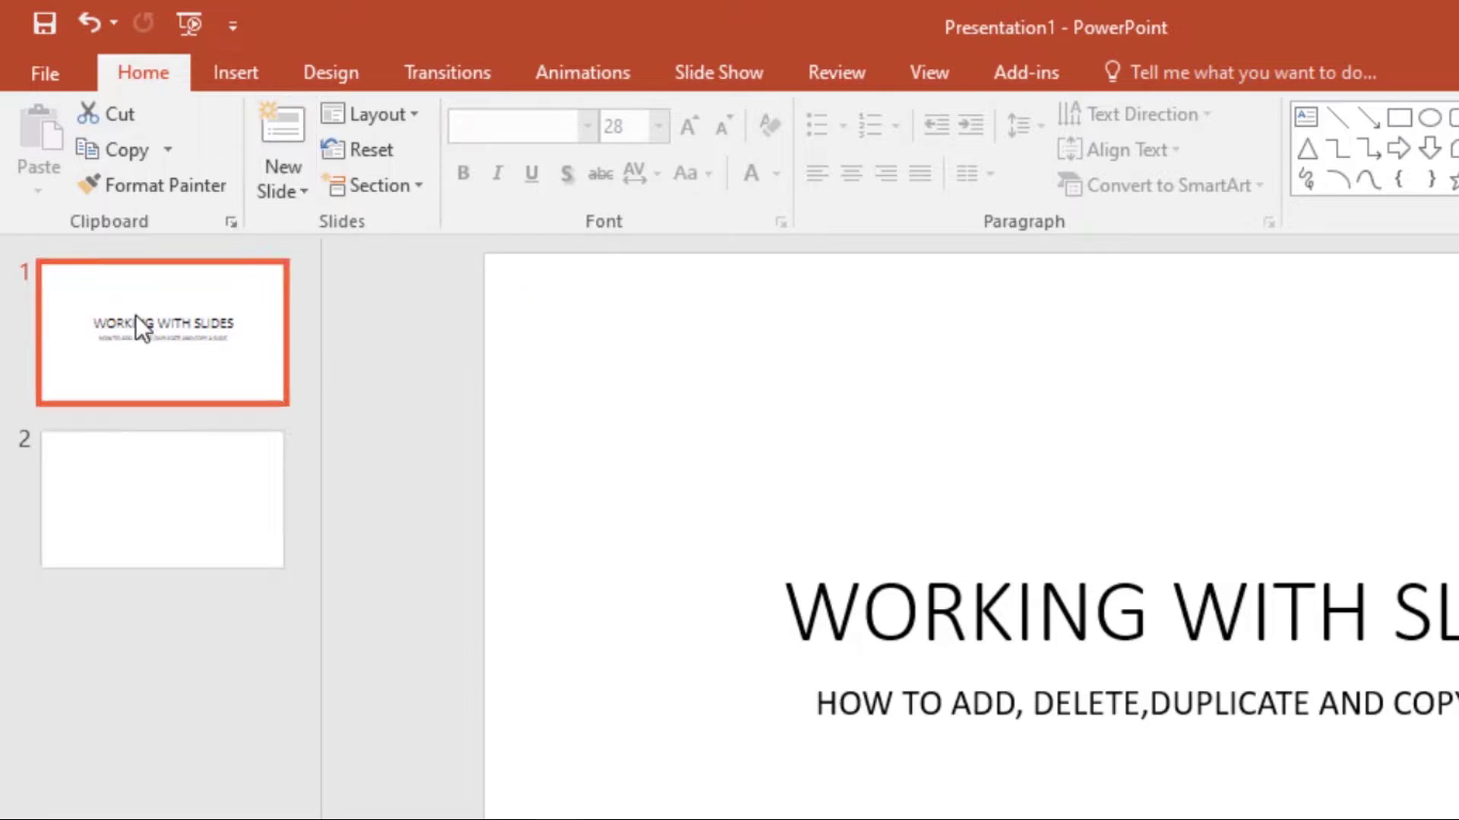
# Add two Title and Content slides, the second inserted after slide 3 with Ctrl+M.
pyautogui.click(293, 123)
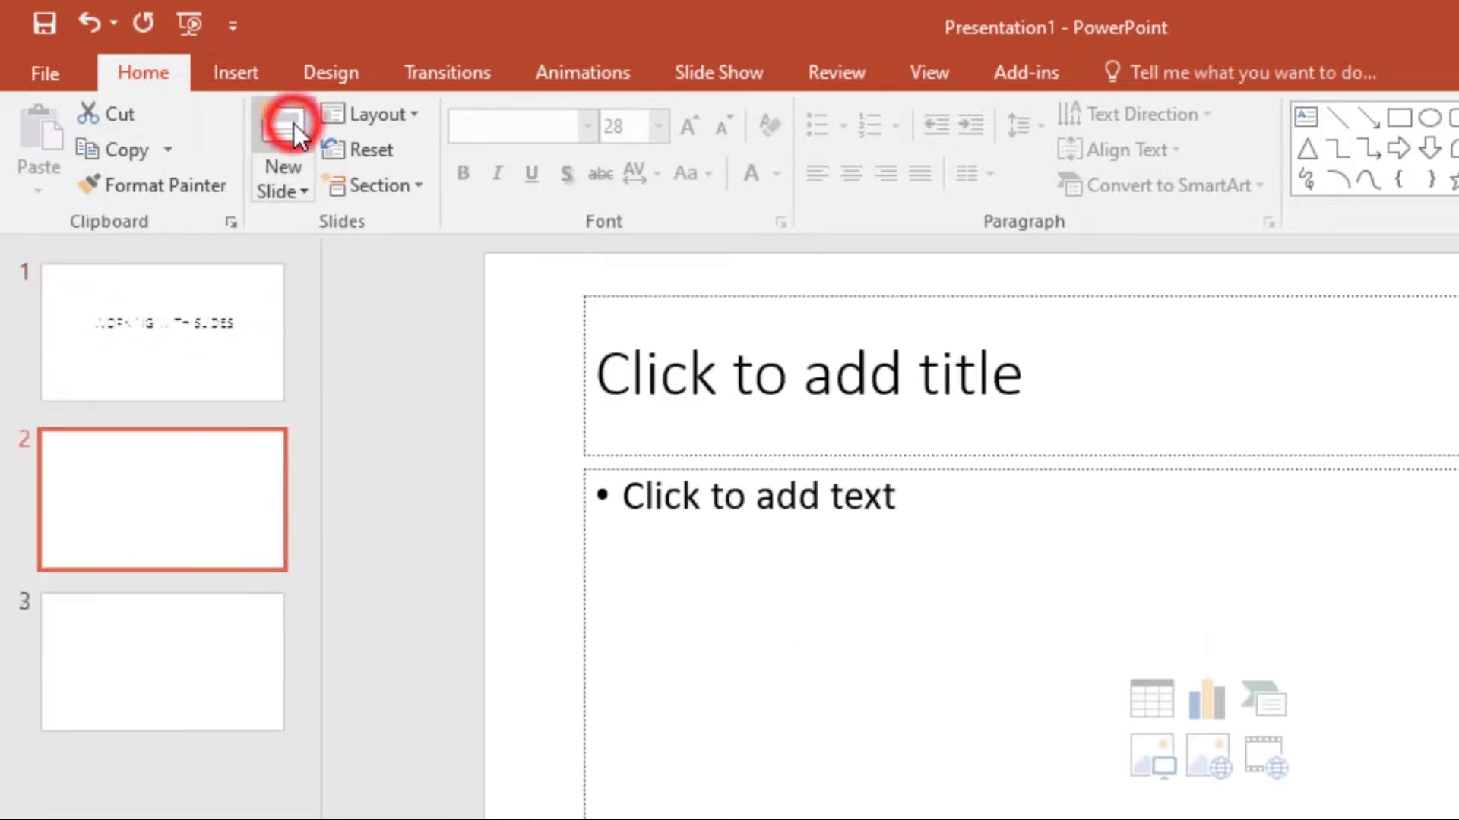
pyautogui.click(103, 629)
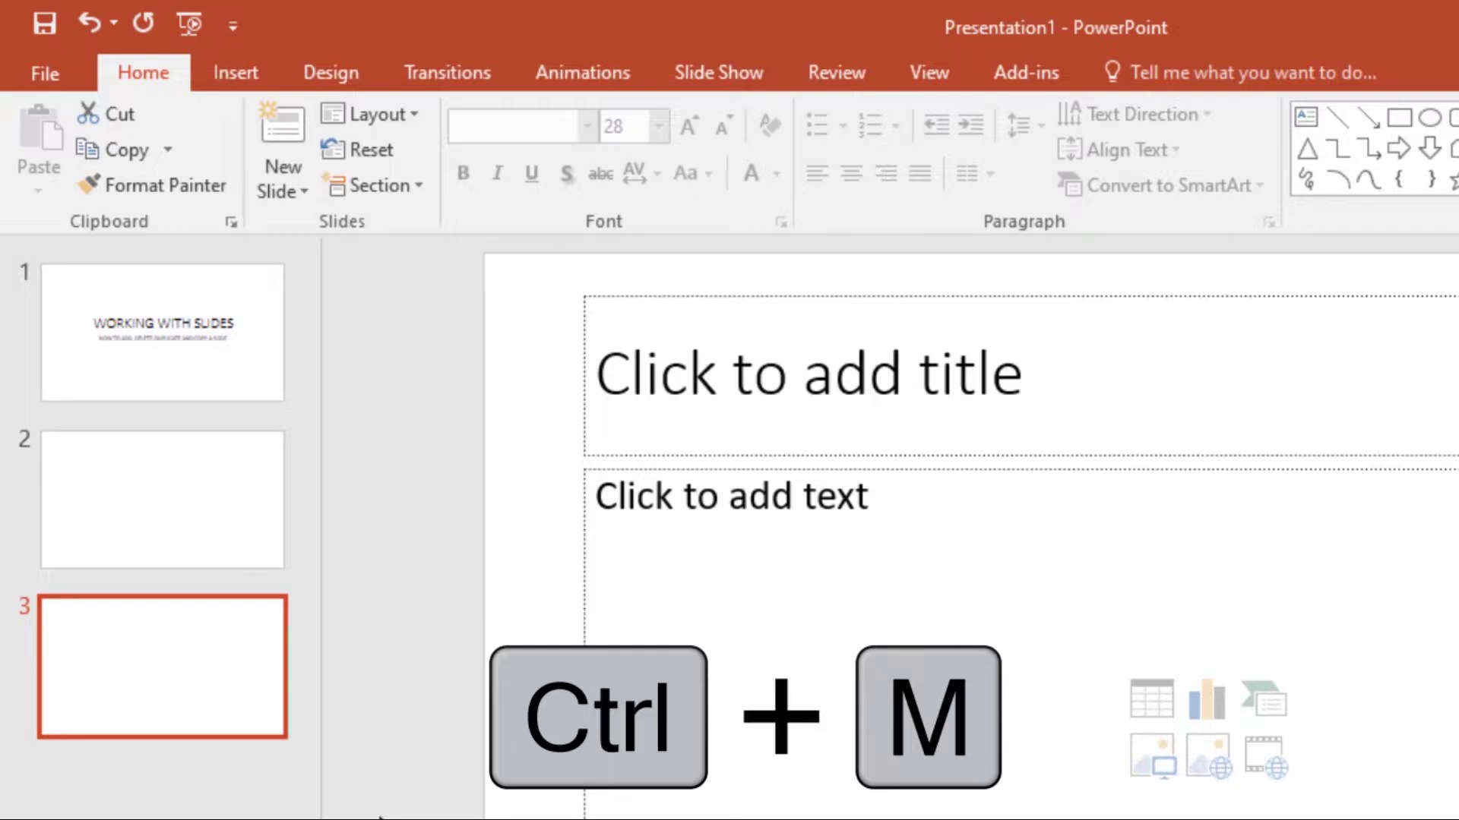
pyautogui.hotkey('ctrl', 'm')
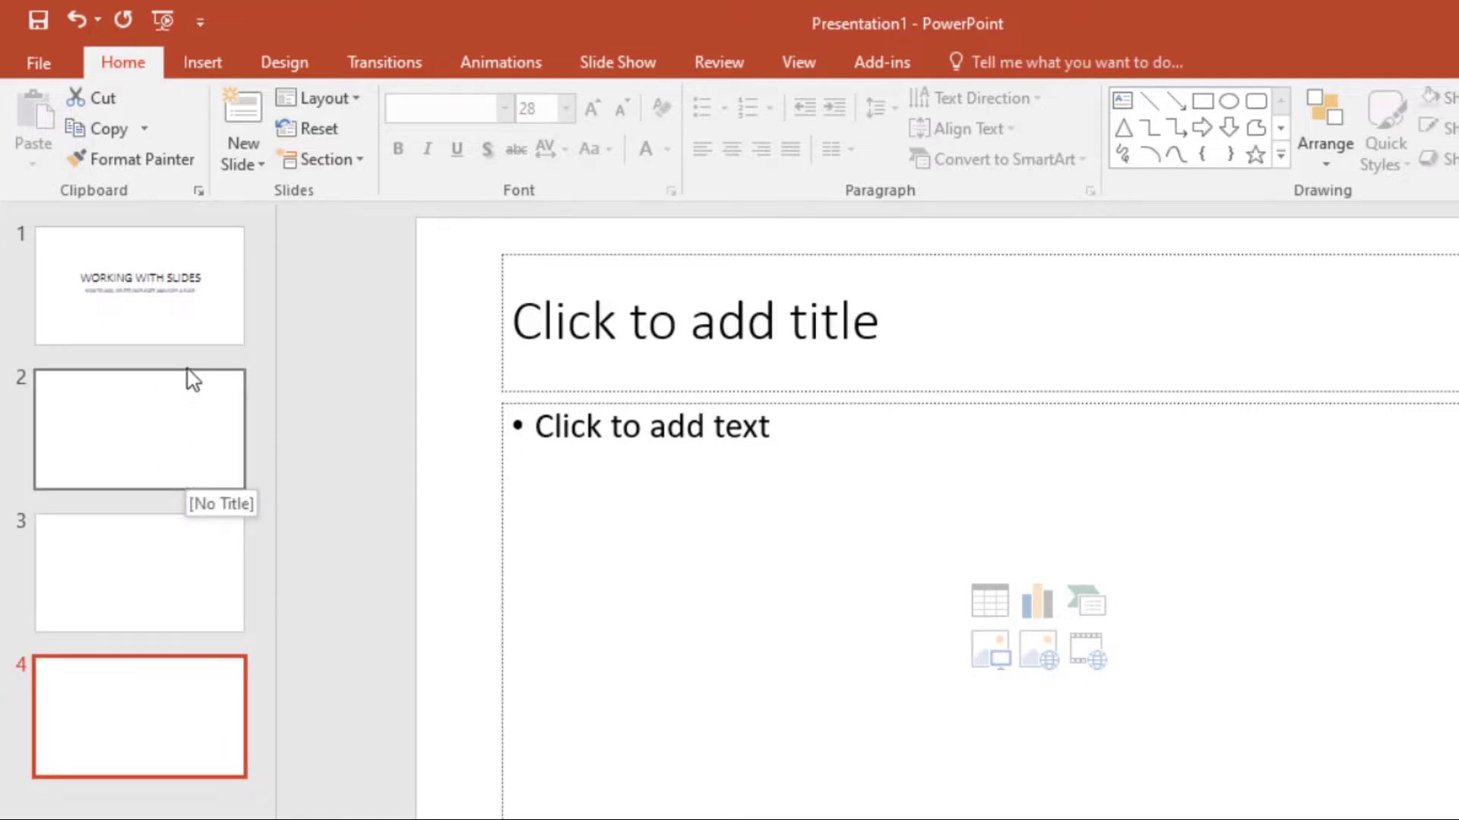
# Insert a blank slide between the title slide and slide 2.
pyautogui.rightClick(131, 363)
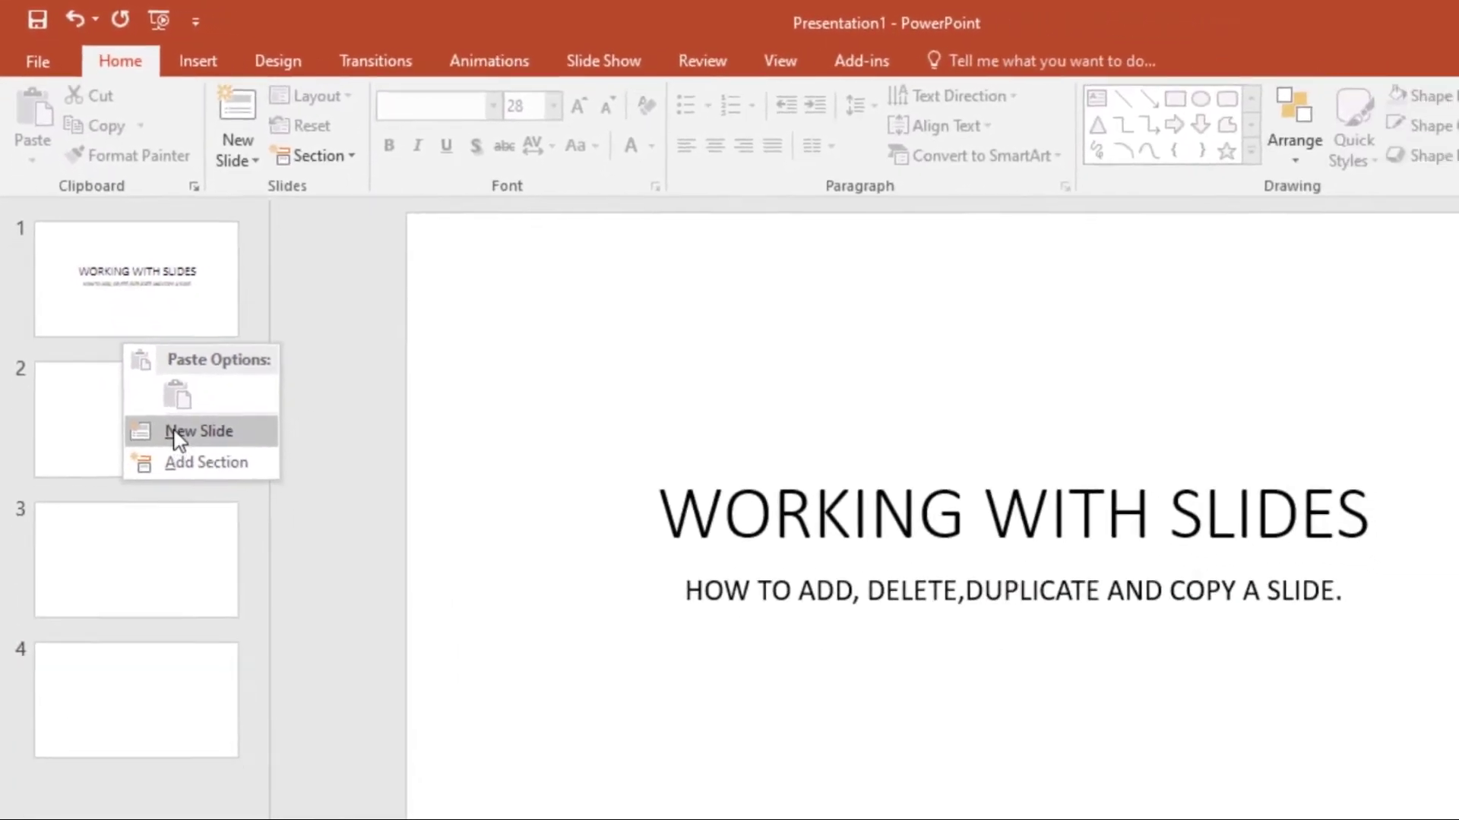
pyautogui.click(163, 403)
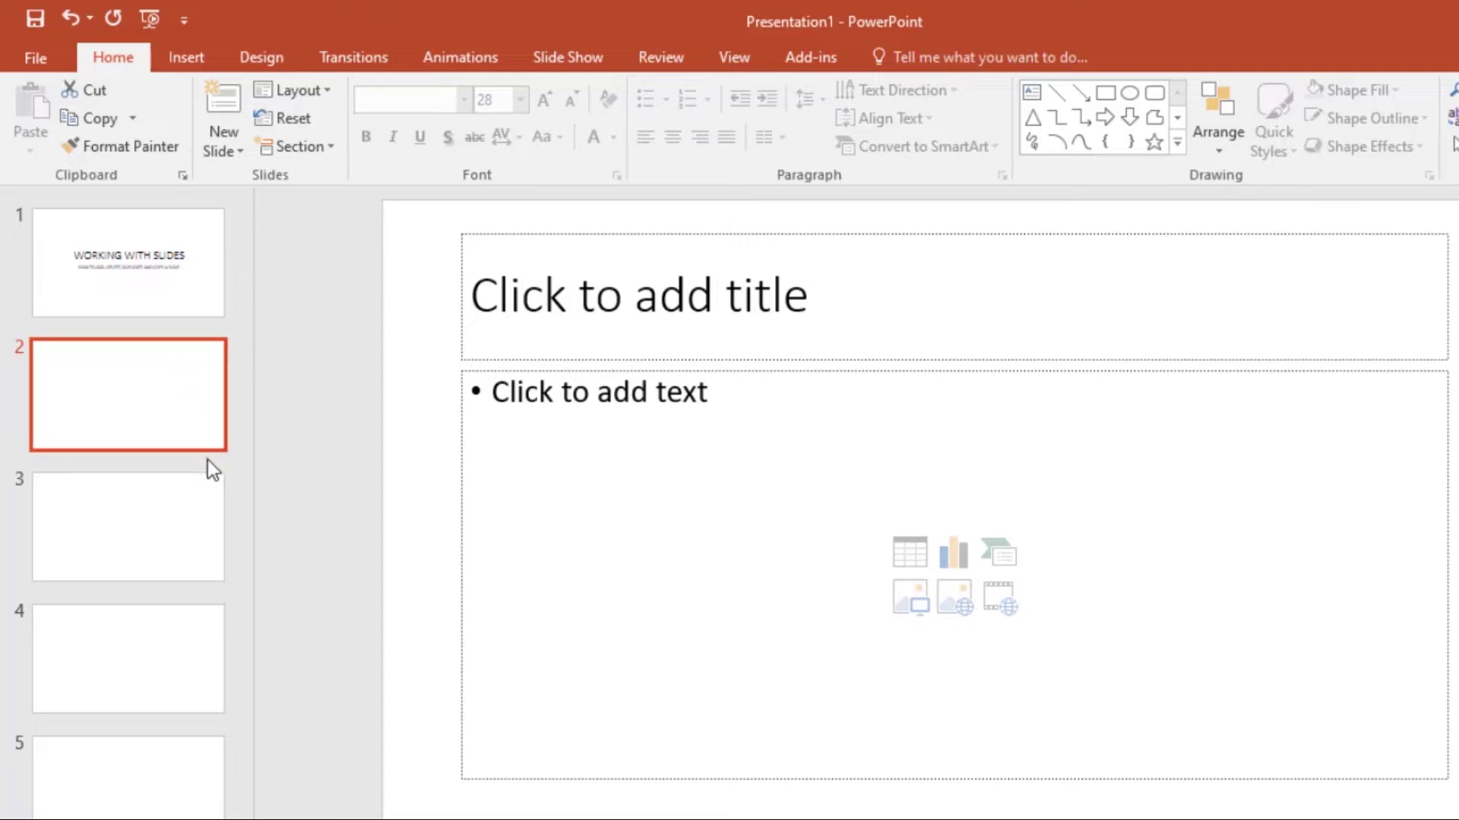
pyautogui.click(104, 385)
# Browse slides 2 through 5 to check the new five-slide deck.
pyautogui.click(130, 514)
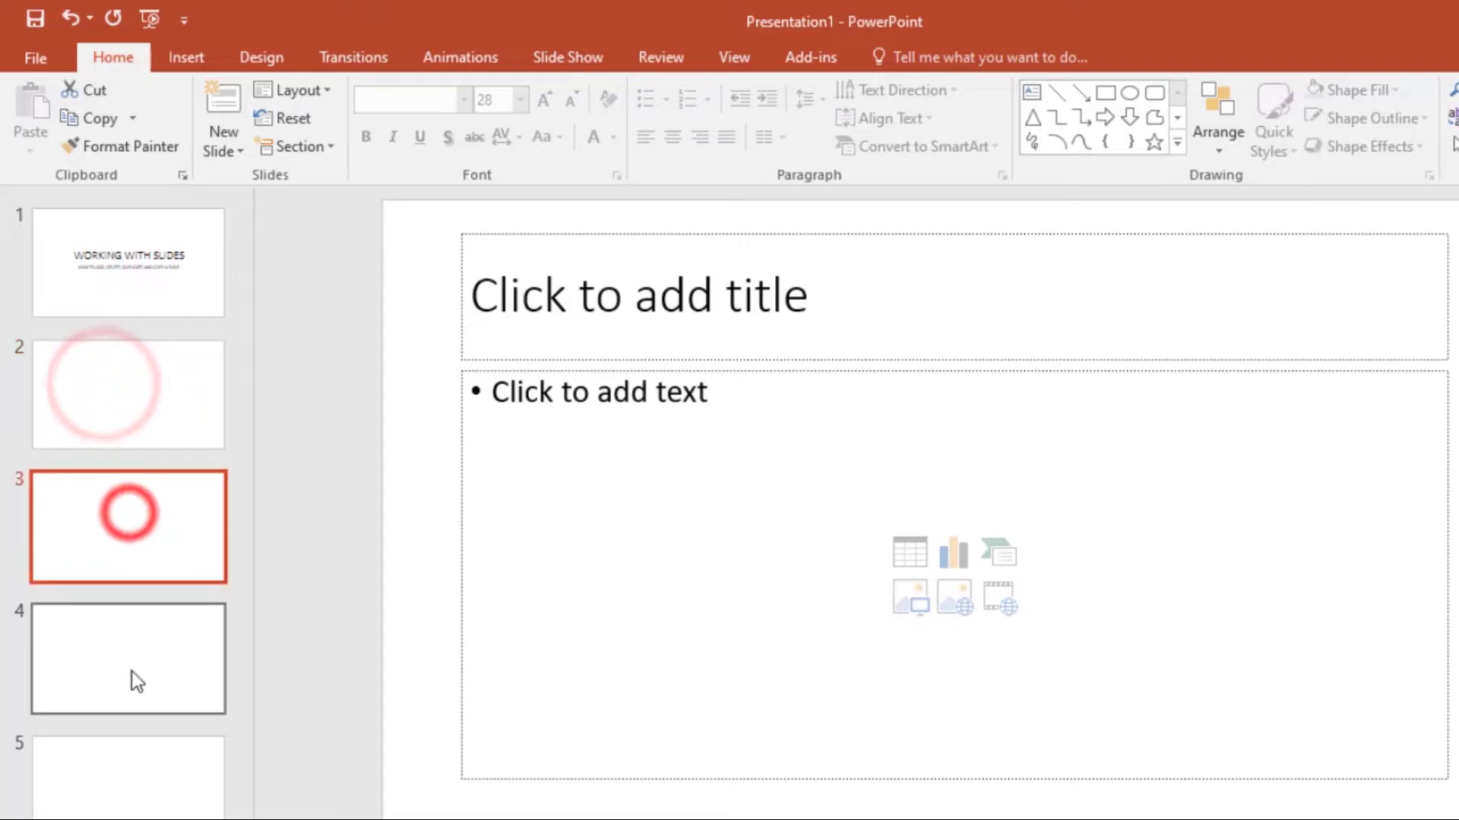
pyautogui.click(132, 676)
pyautogui.click(131, 790)
pyautogui.click(153, 625)
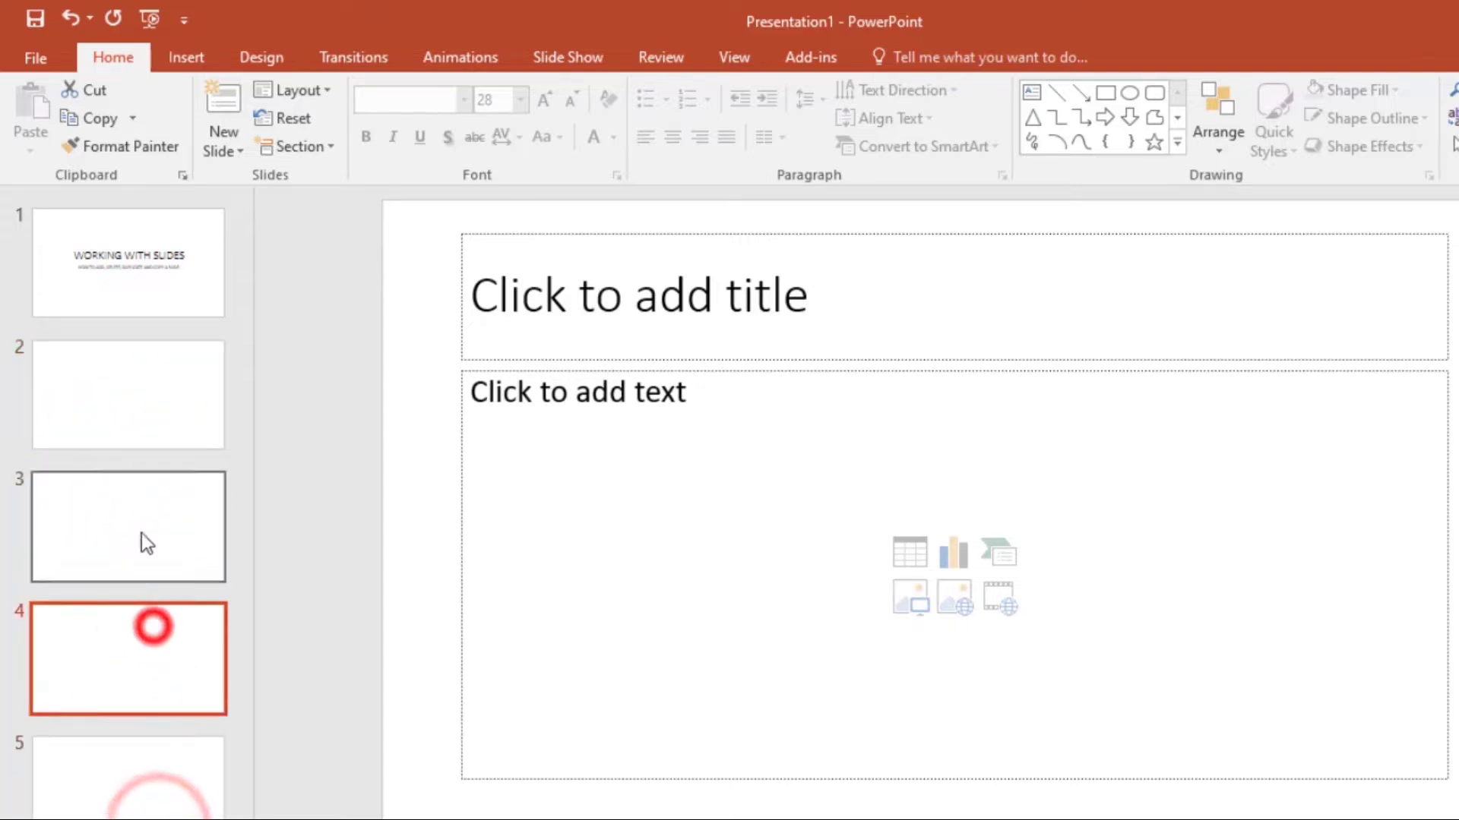
pyautogui.click(140, 531)
pyautogui.click(157, 394)
pyautogui.click(163, 515)
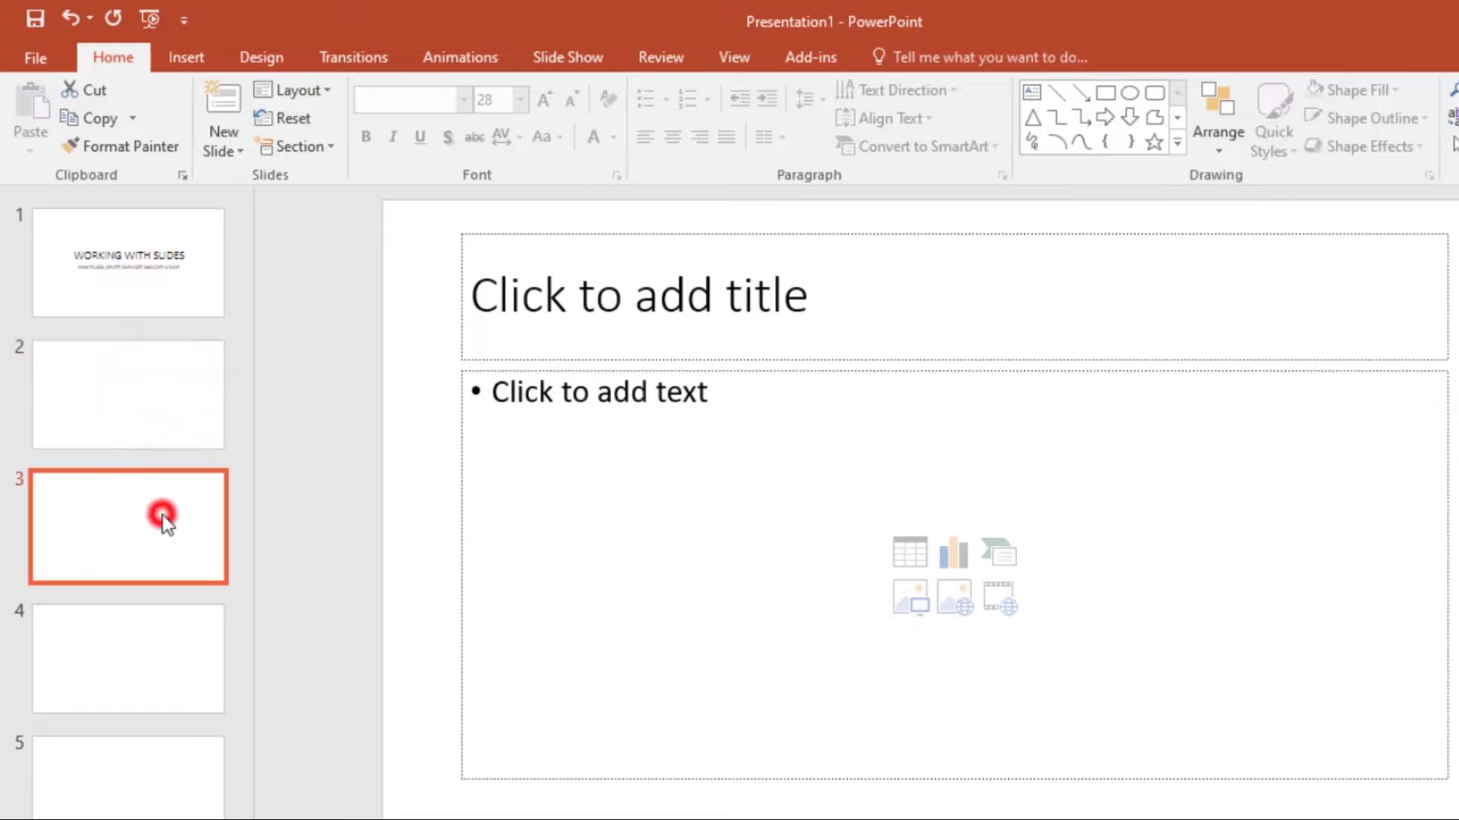
pyautogui.click(139, 363)
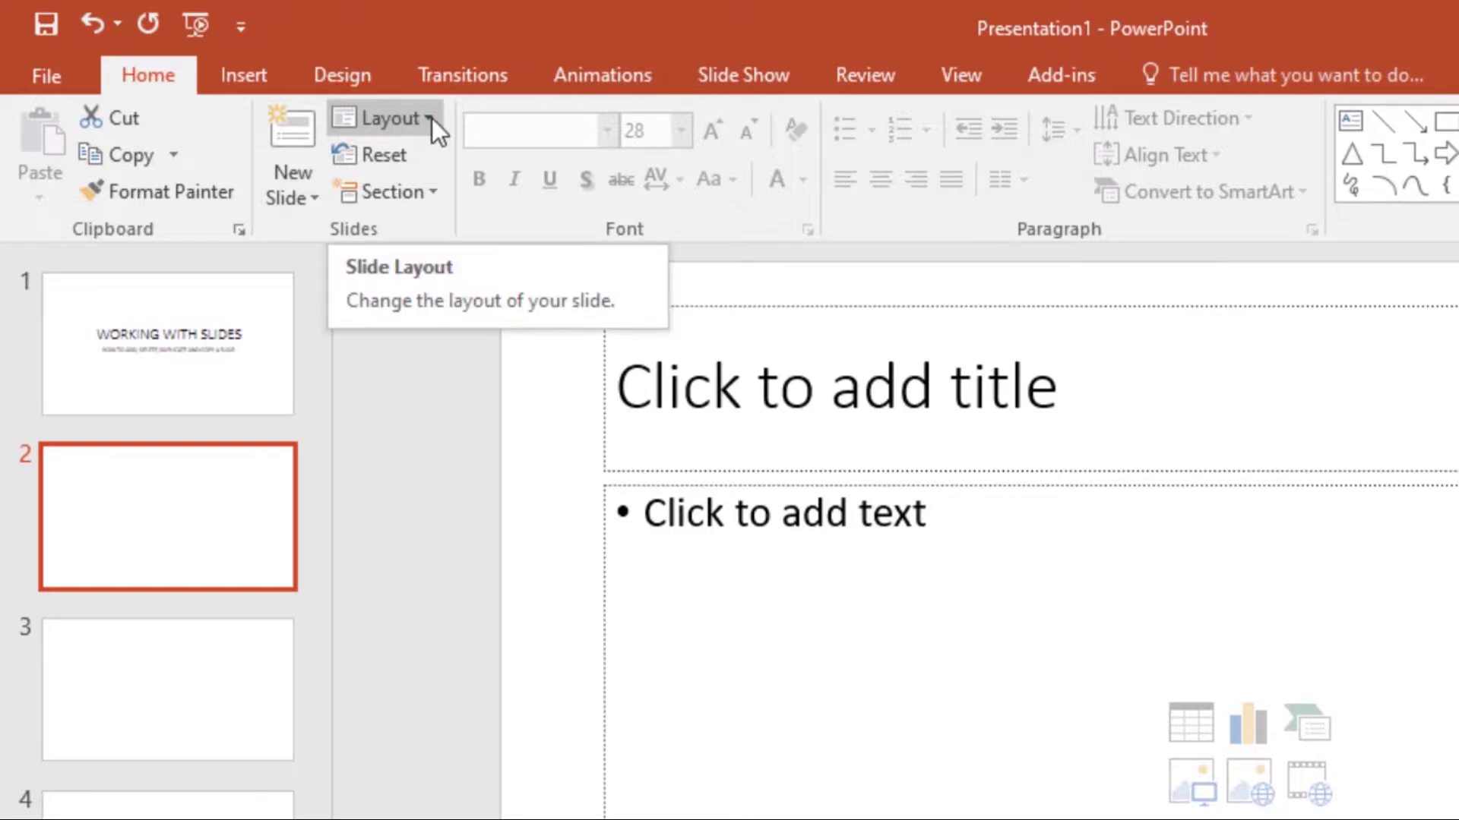
# Apply the Two Content layout to slide 2.
pyautogui.click(428, 120)
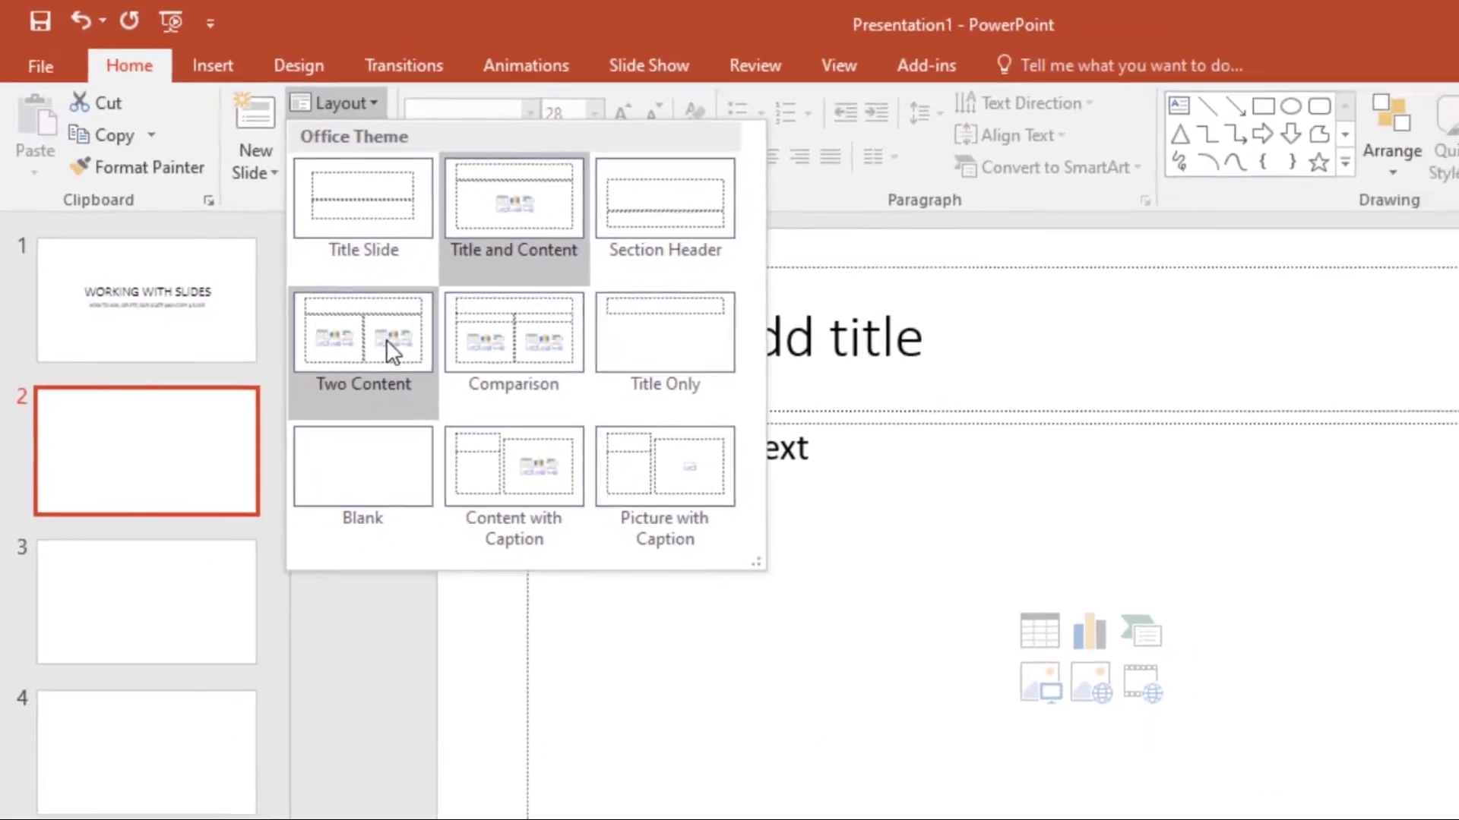
pyautogui.click(437, 385)
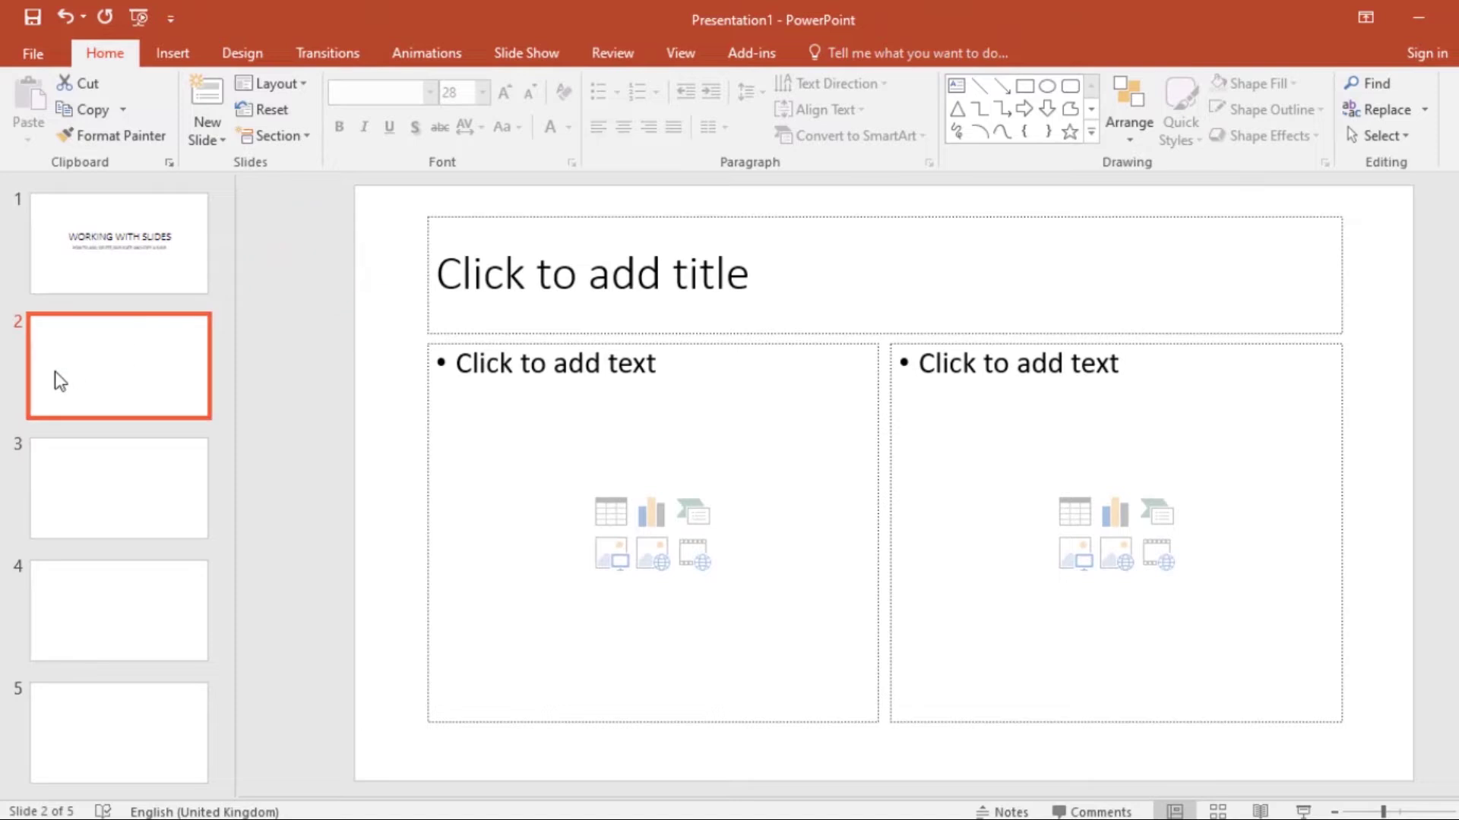
pyautogui.click(82, 365)
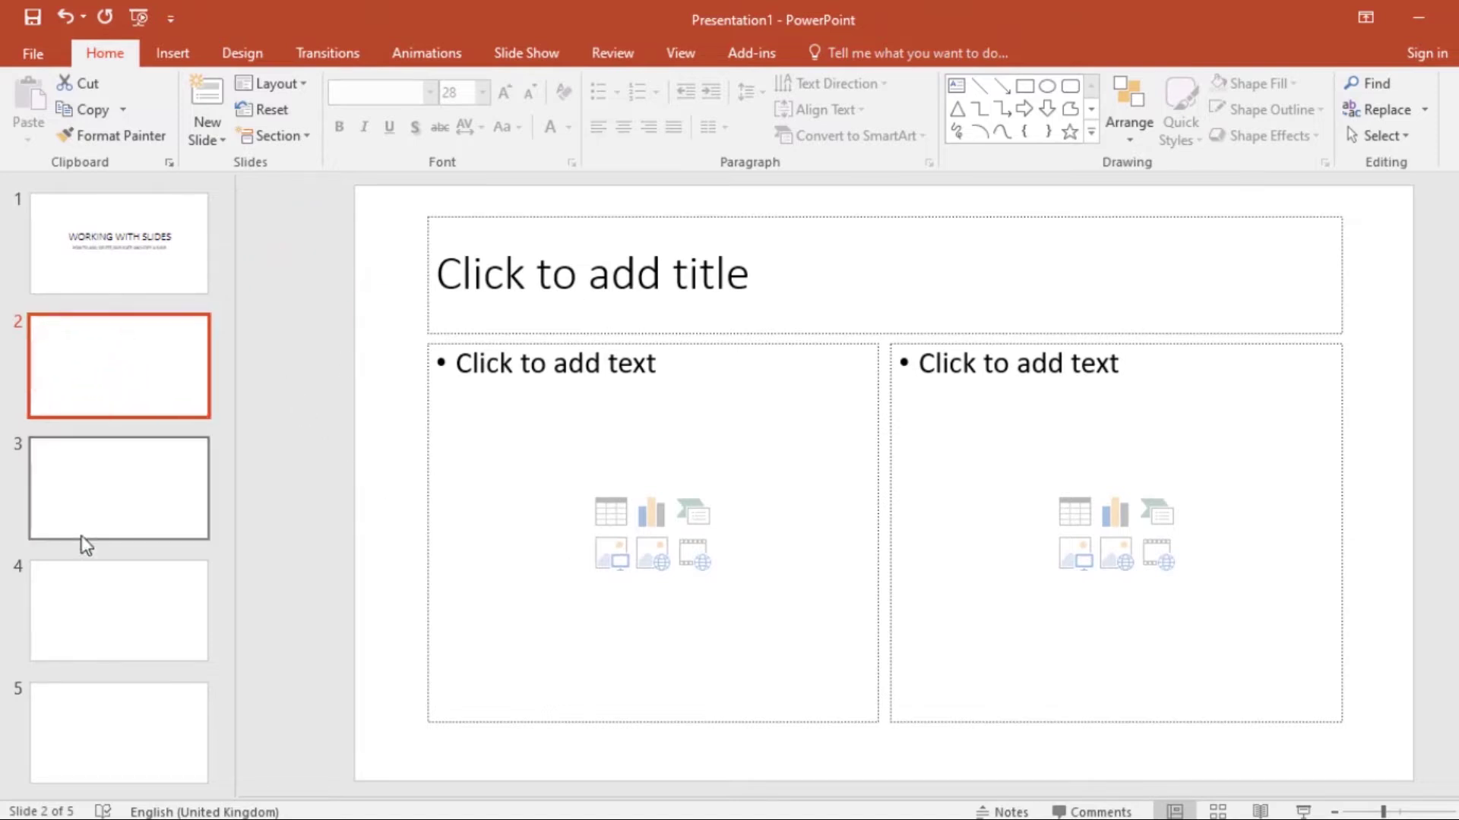
# Give slide 4 the Picture with Caption layout, then review the slides back to slide 1.
pyautogui.click(116, 600)
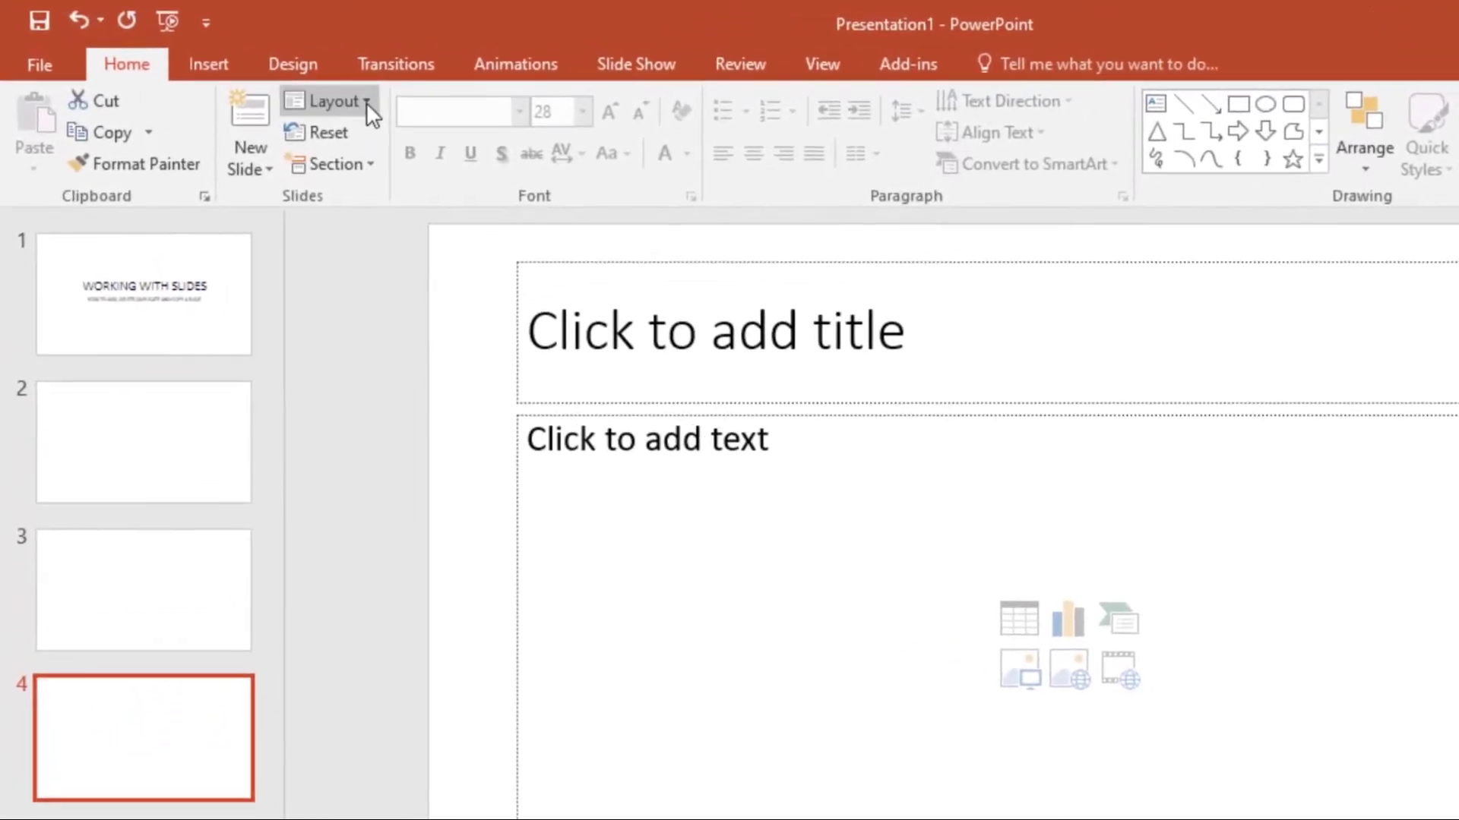
pyautogui.click(367, 101)
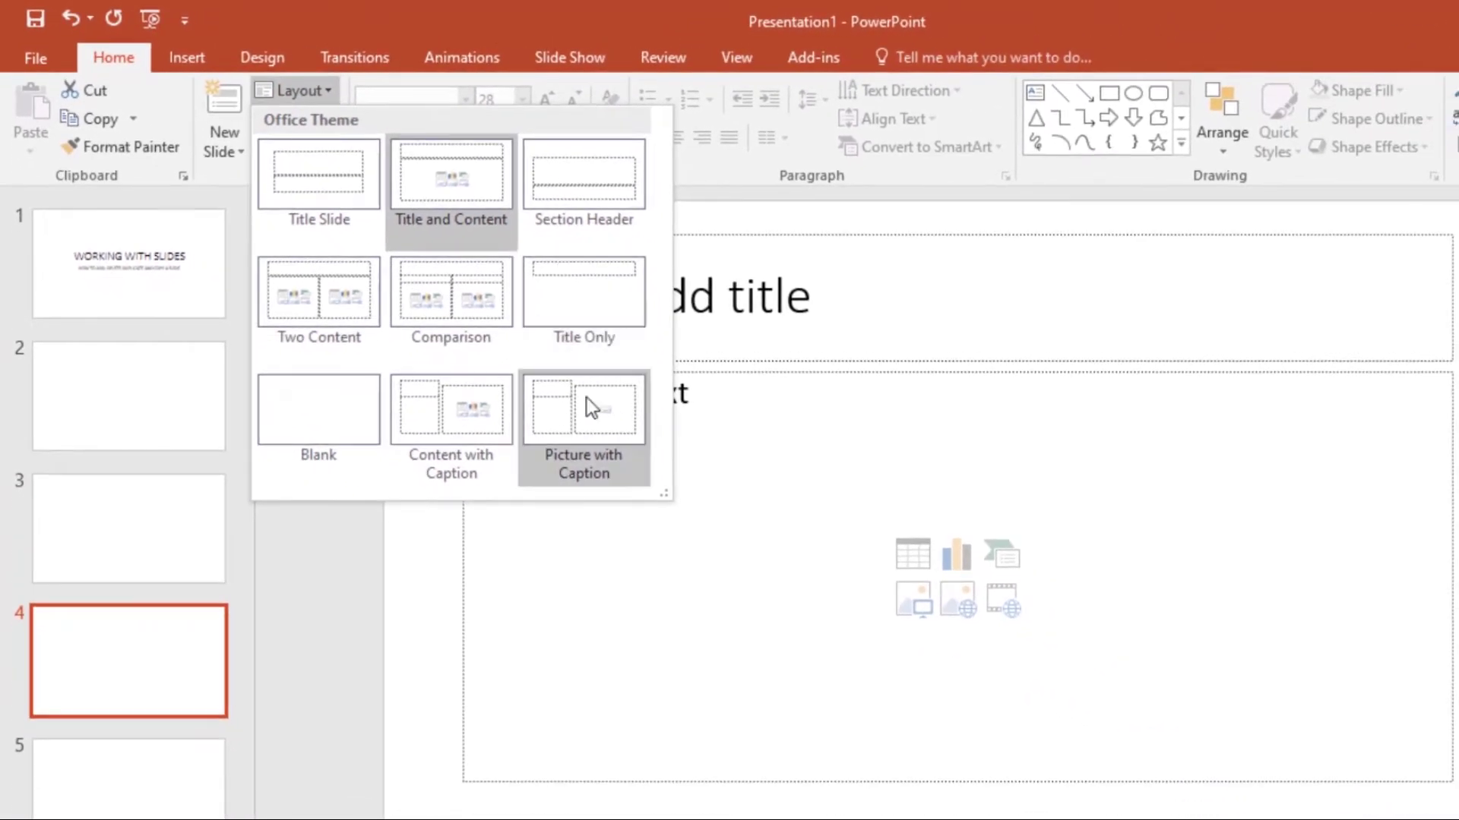
pyautogui.click(587, 398)
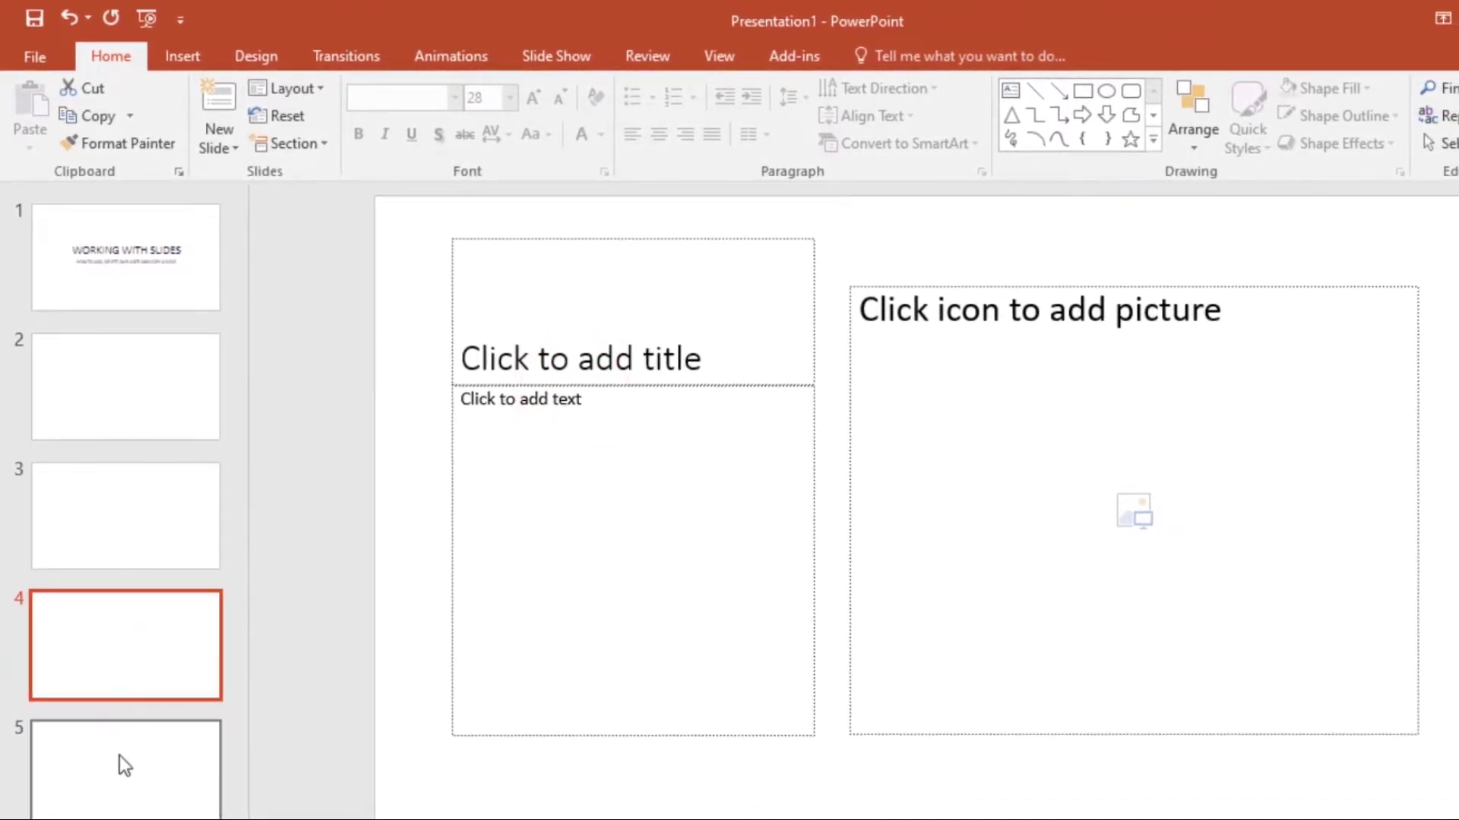
pyautogui.click(120, 755)
pyautogui.click(135, 536)
pyautogui.click(140, 374)
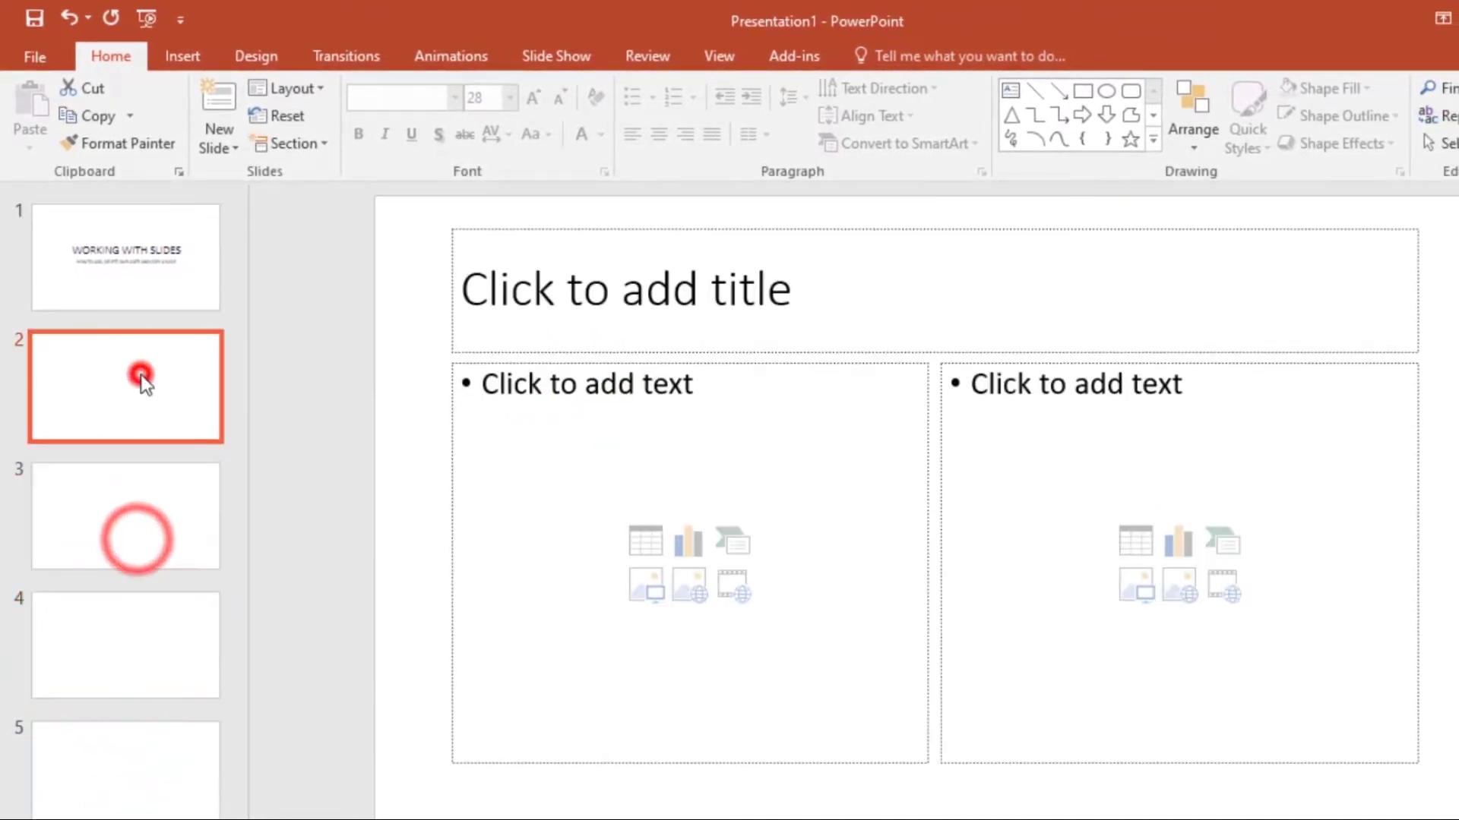
pyautogui.click(142, 278)
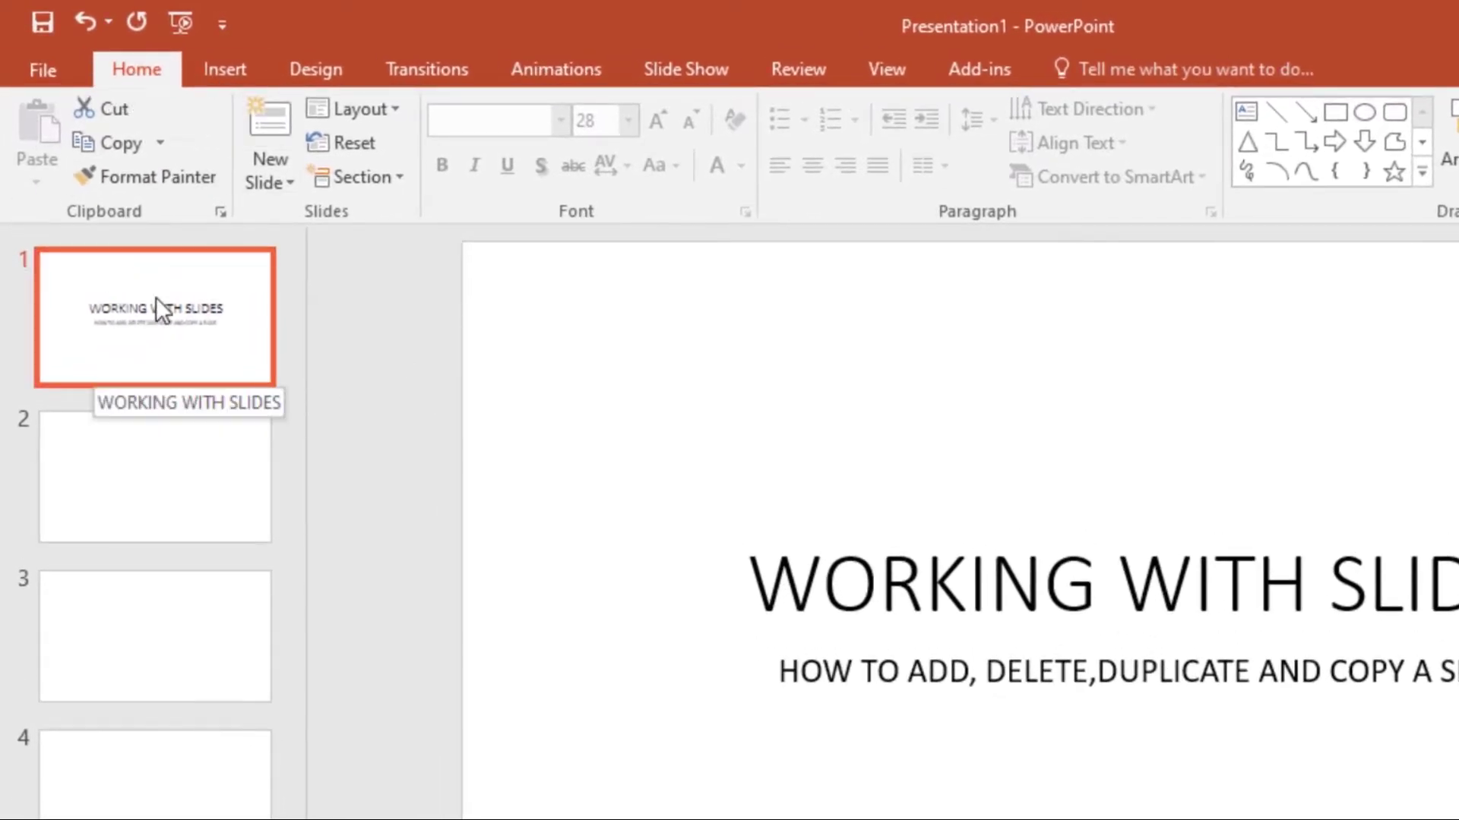
# Copy the WORKING WITH SLIDES title slide and paste it between slides 3 and 4.
pyautogui.click(105, 147)
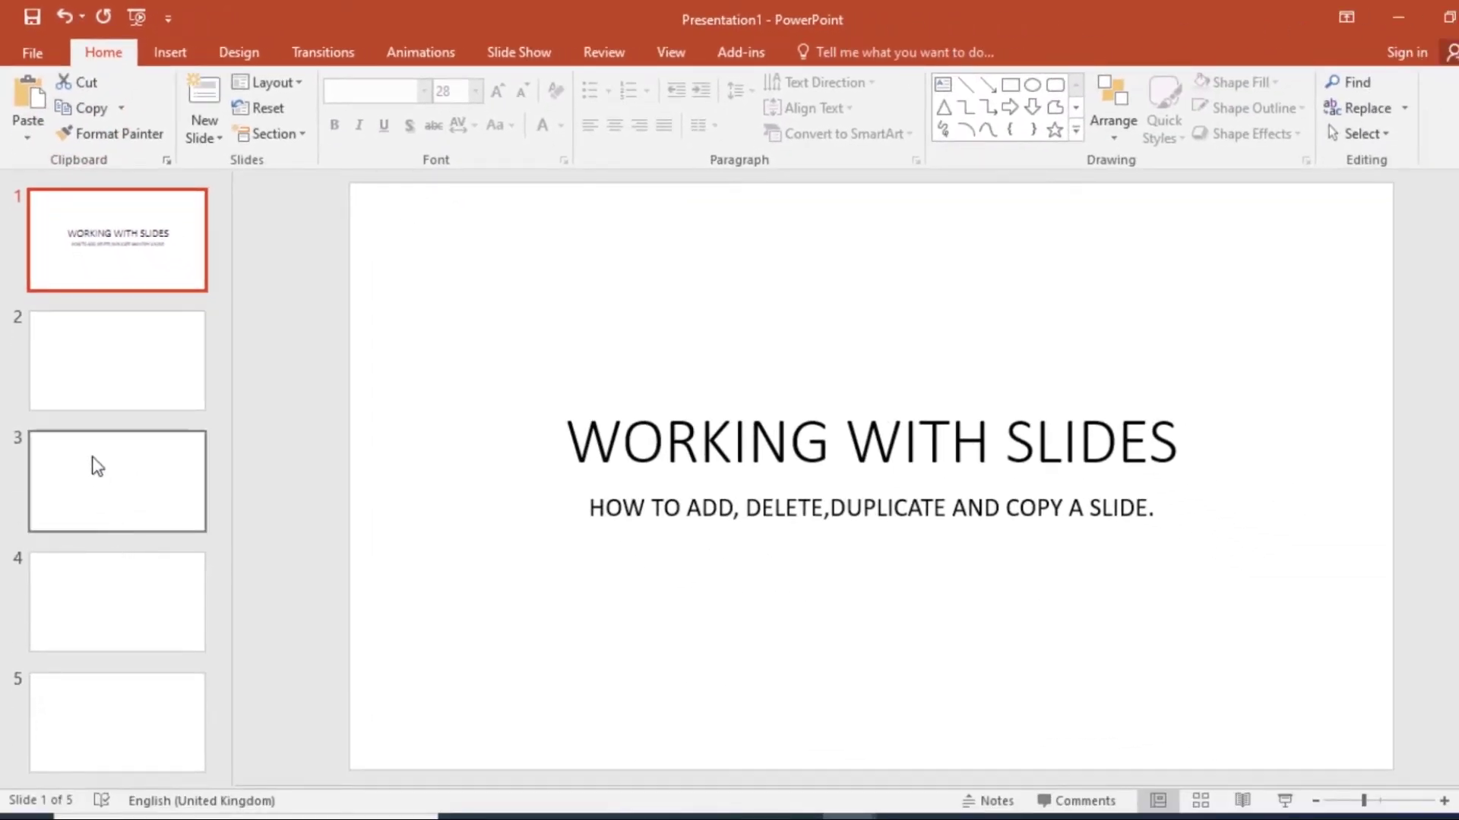
pyautogui.click(103, 541)
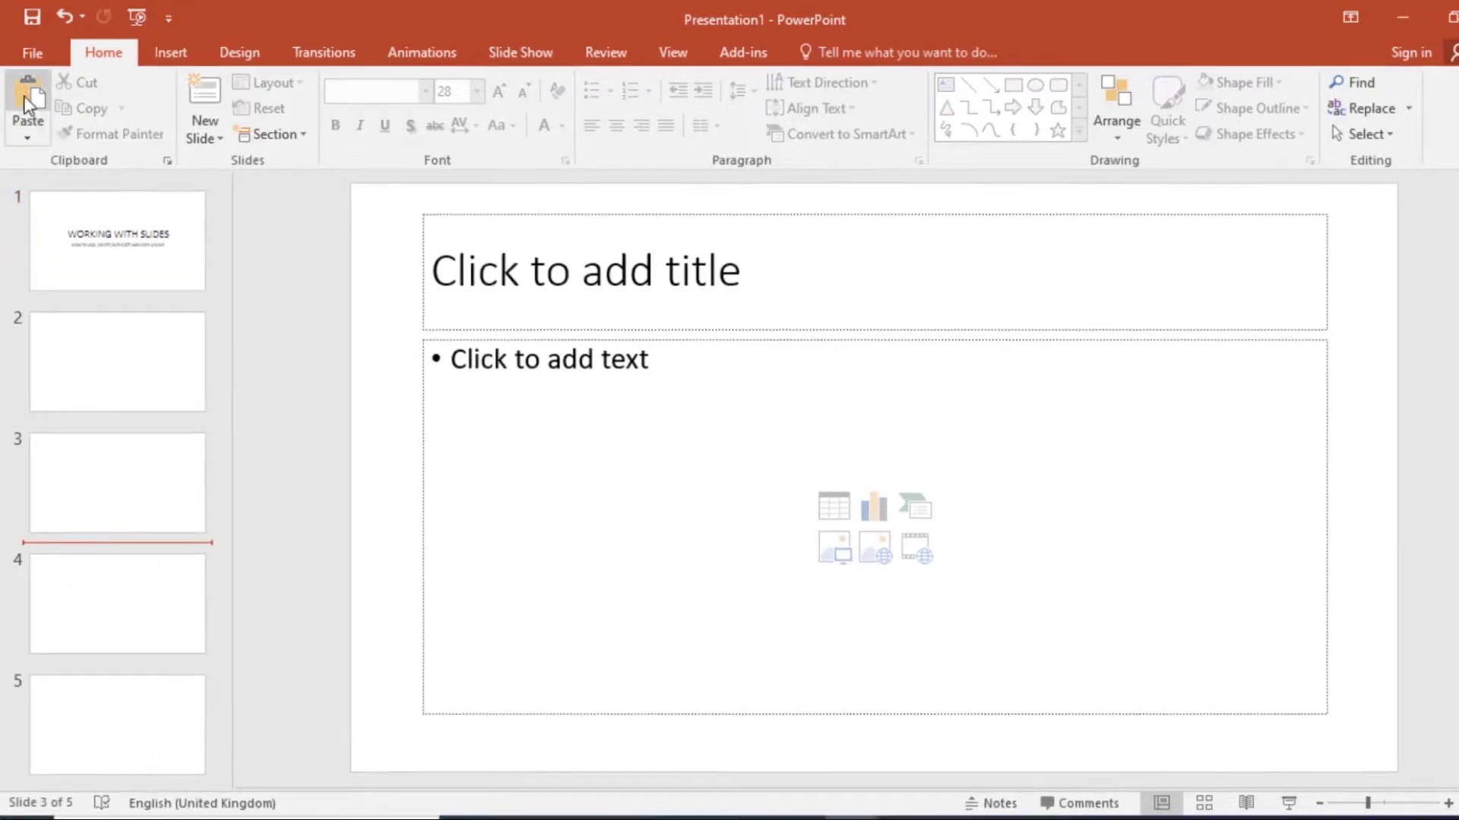
pyautogui.click(23, 94)
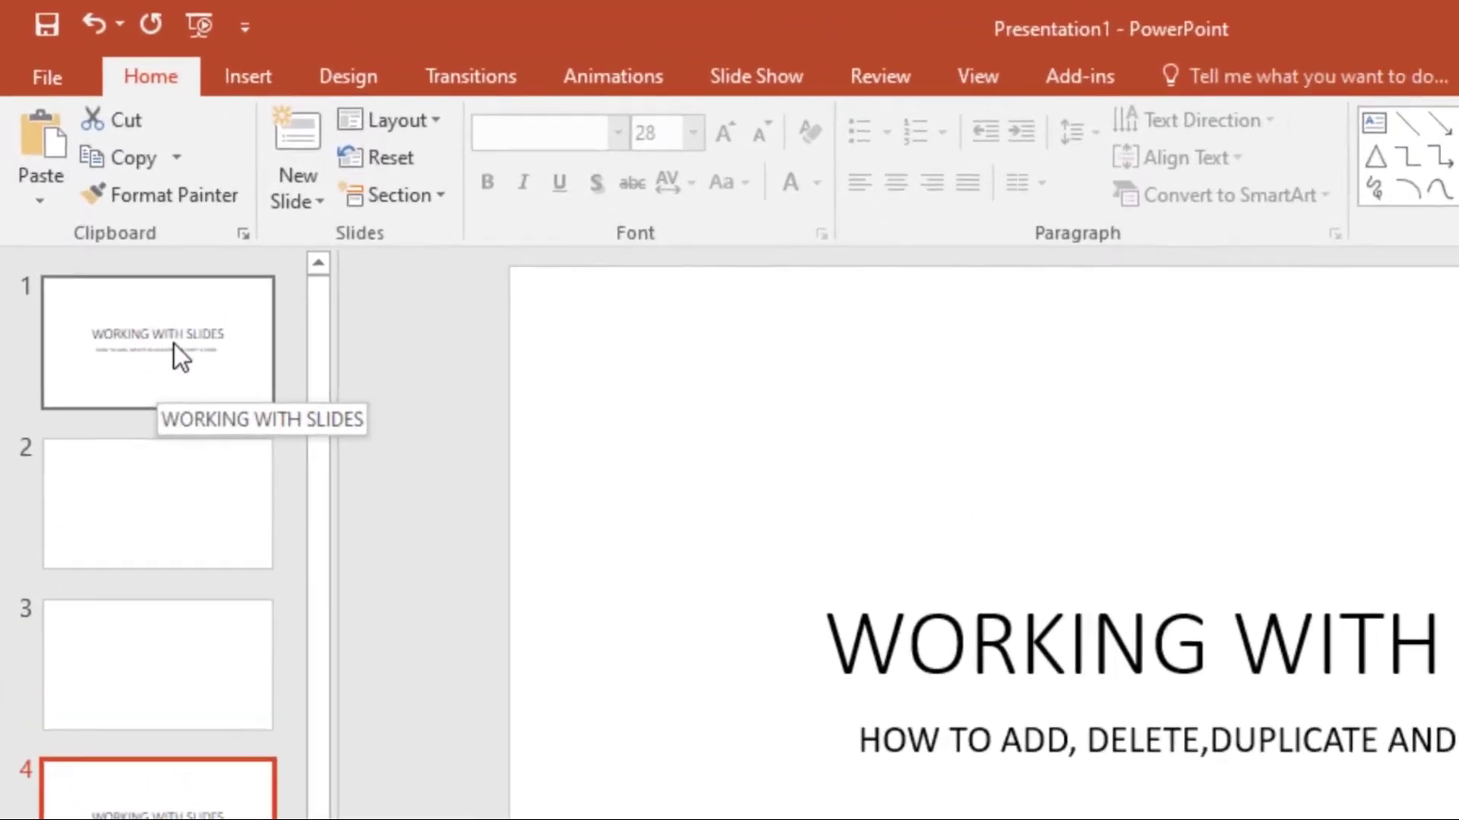
# Duplicate the title slide twice so slides 1–3 all show WORKING WITH SLIDES.
pyautogui.click(174, 344)
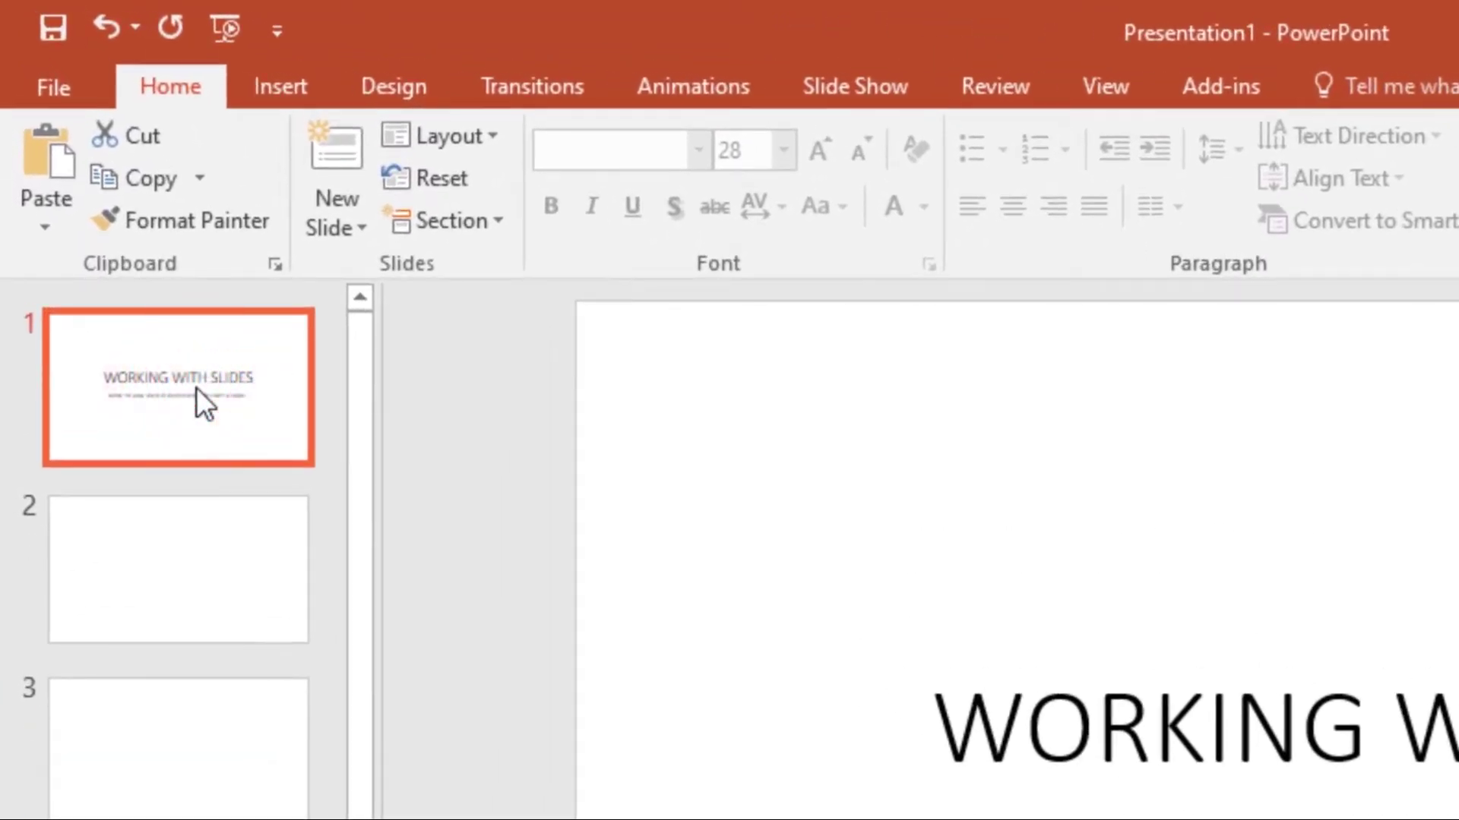
pyautogui.hotkey('ctrl', 'd')
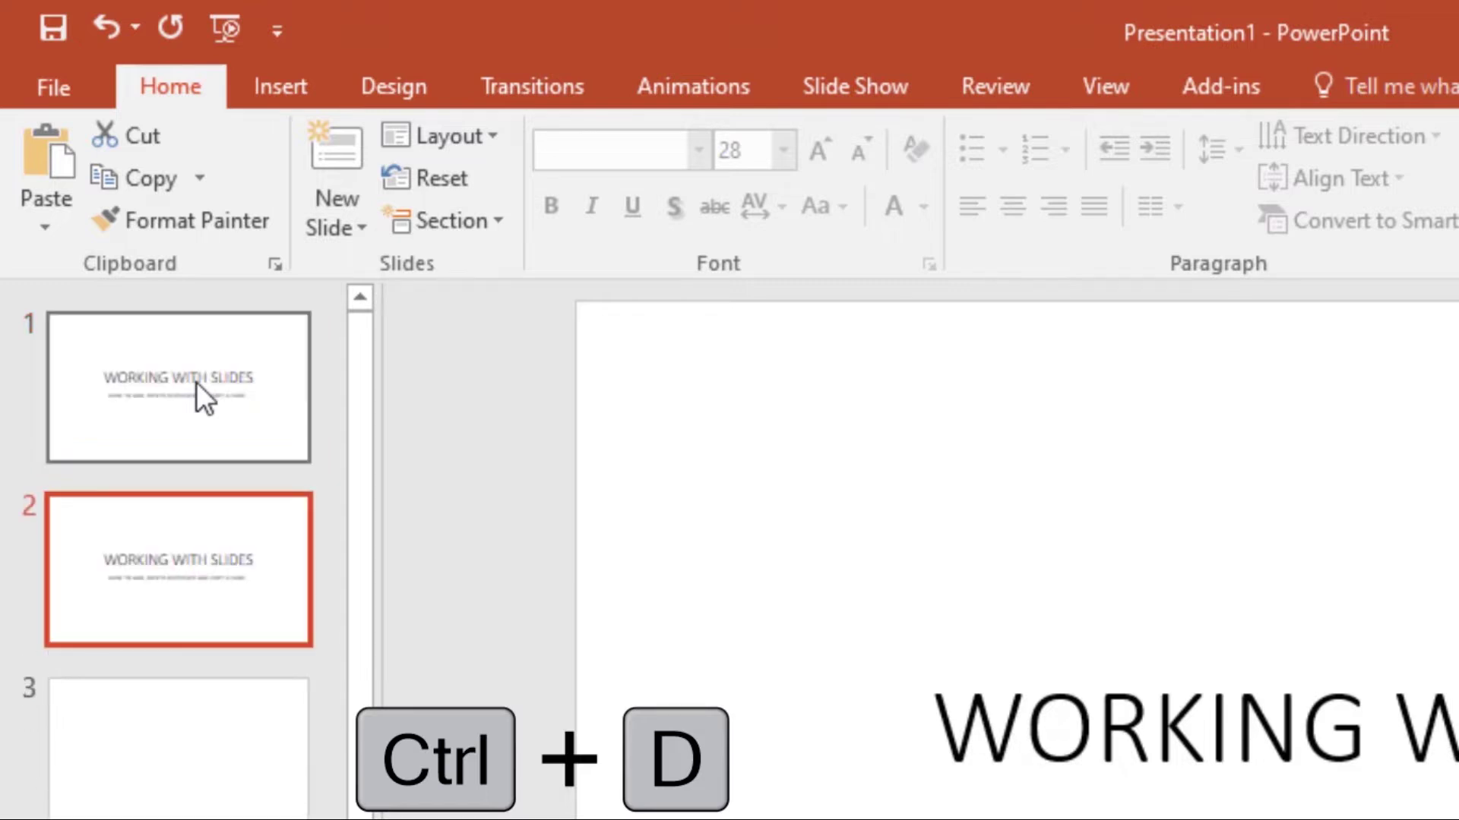
pyautogui.rightClick(130, 540)
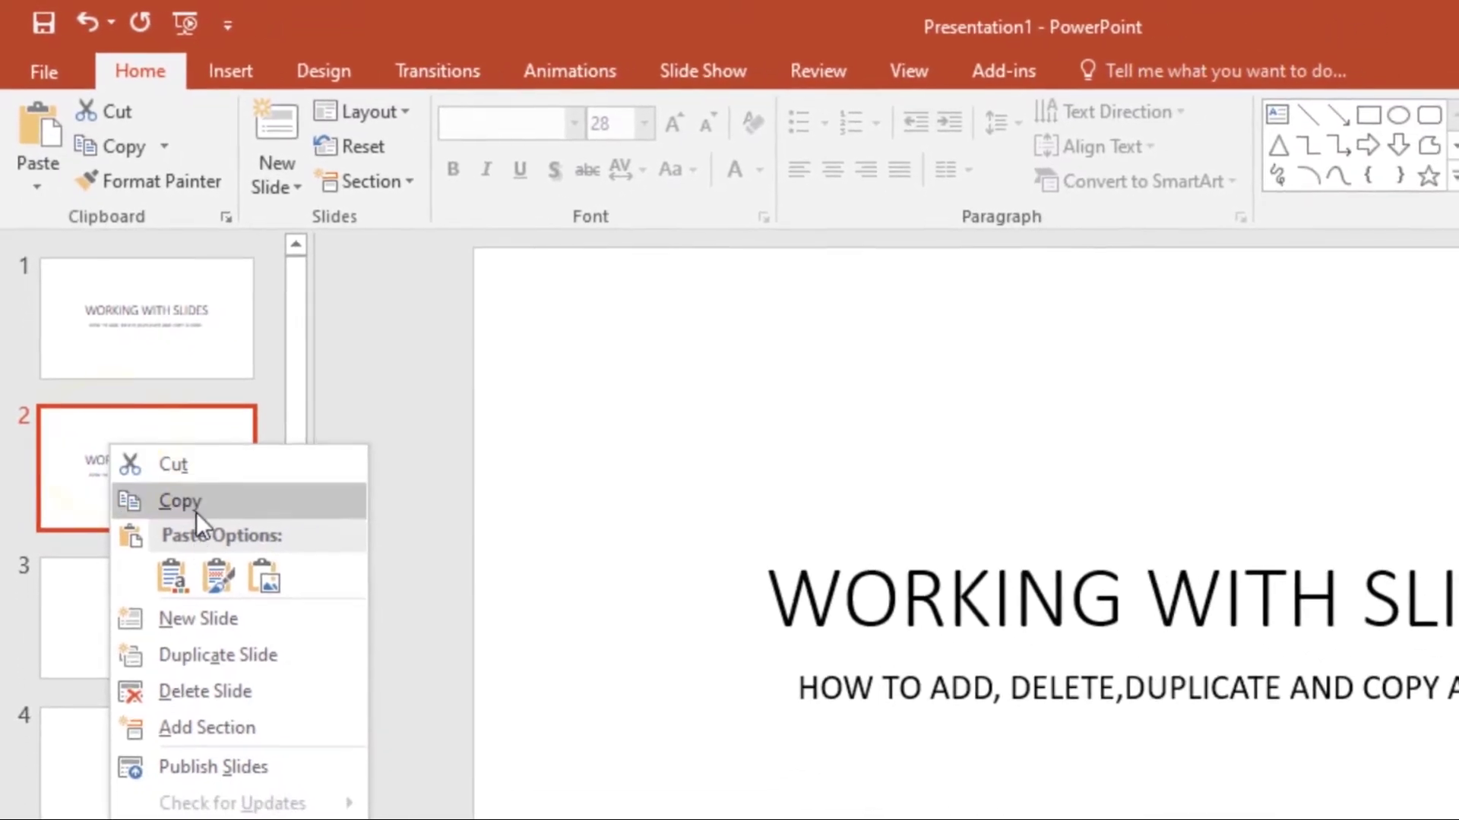
pyautogui.click(231, 655)
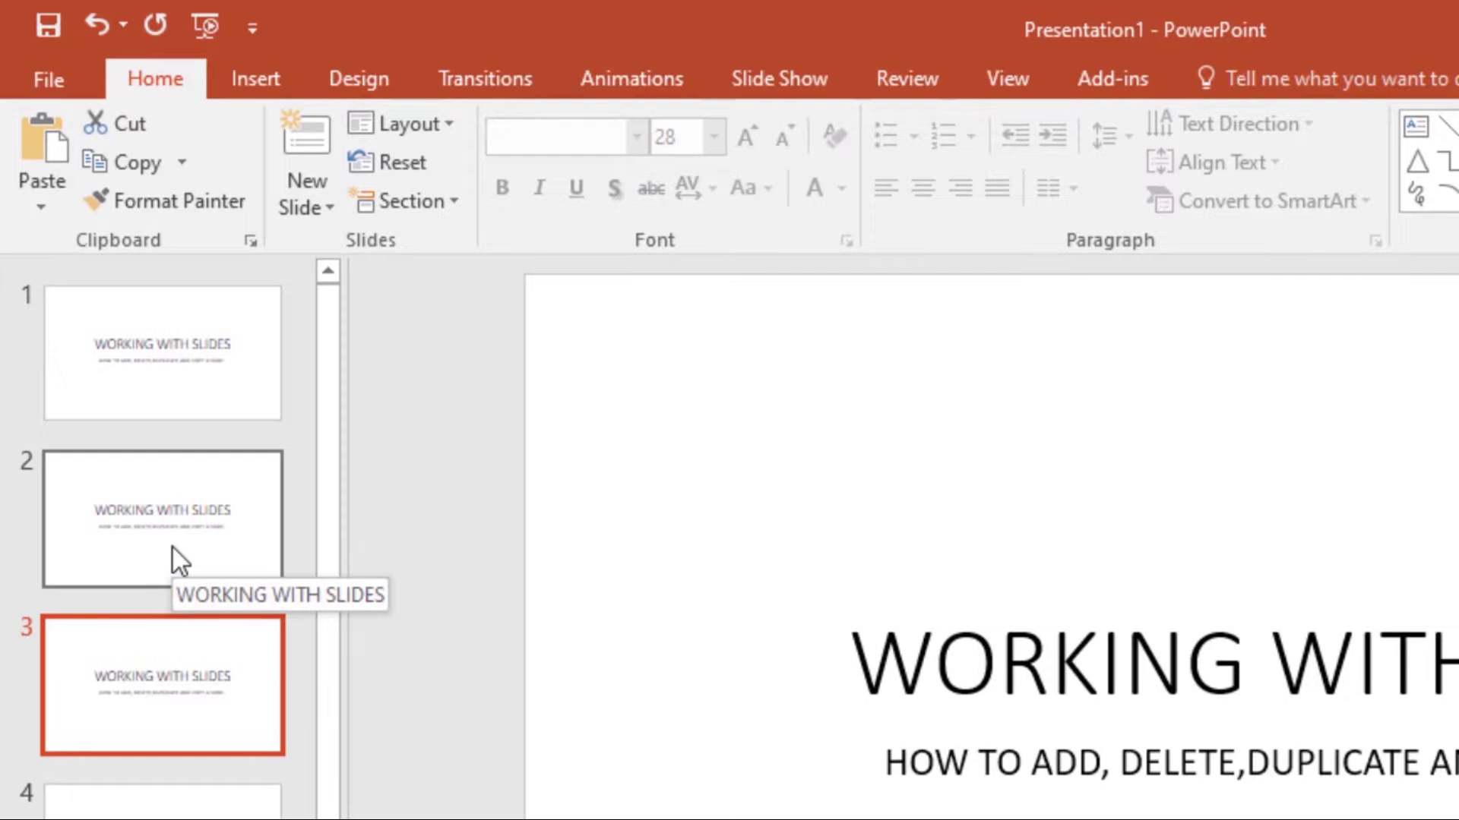
# Drag the slide 2 title copy below the first blank slide so it becomes slide 4.
pyautogui.rightClick(161, 688)
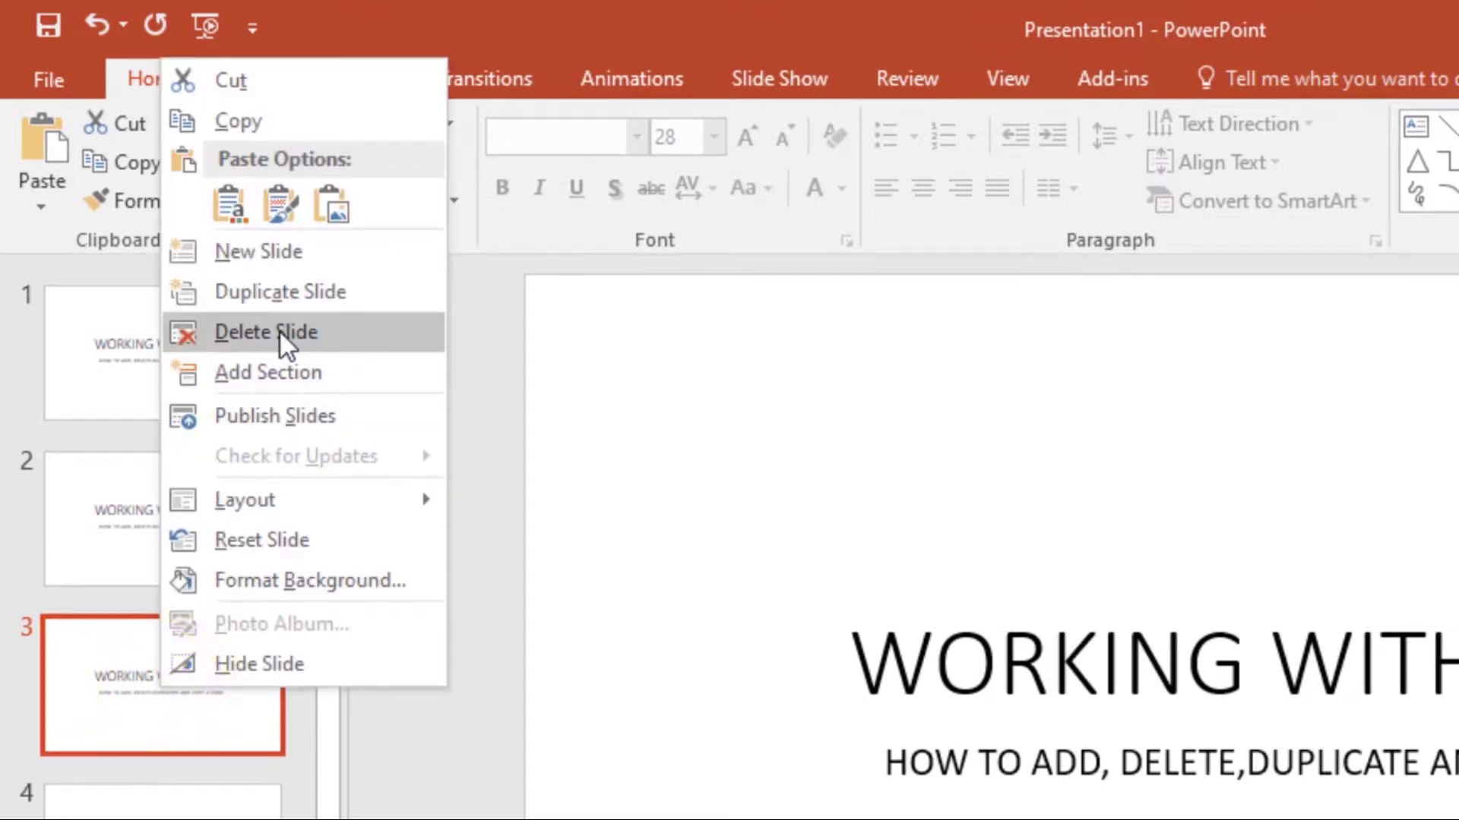
pyautogui.click(490, 803)
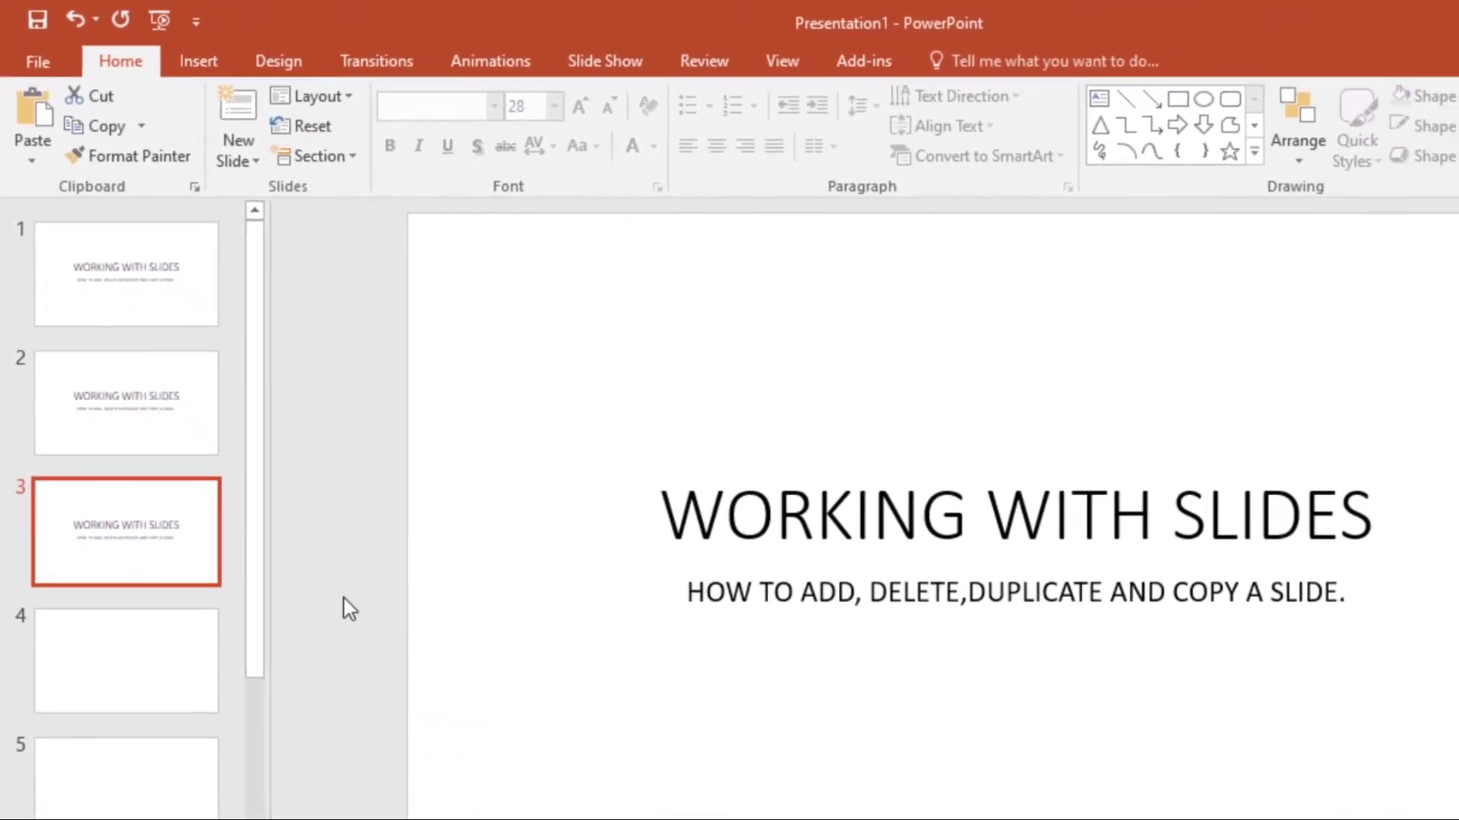
pyautogui.moveTo(256, 532); pyautogui.dragTo(273, 604)
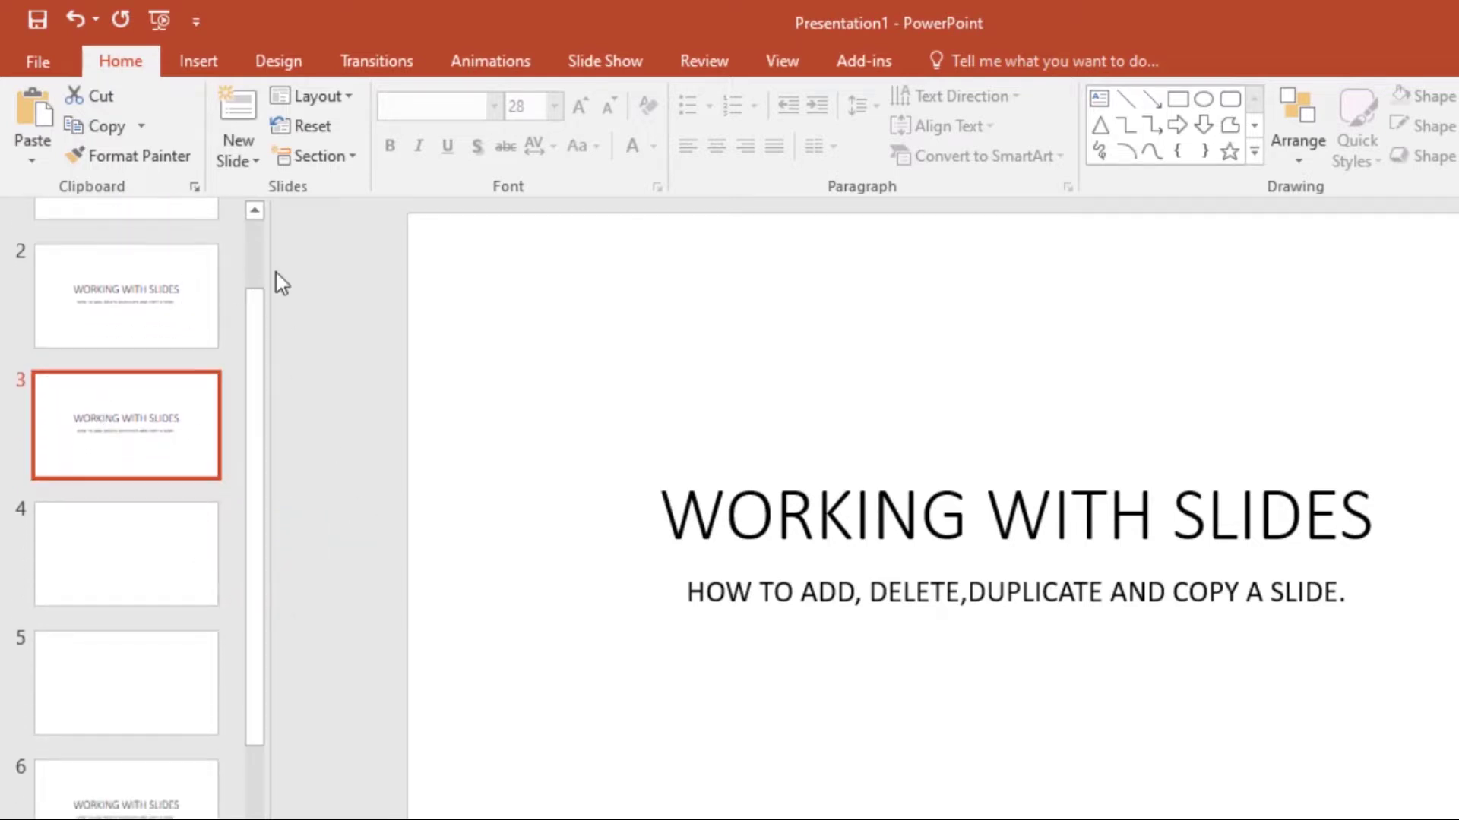
pyautogui.click(126, 290)
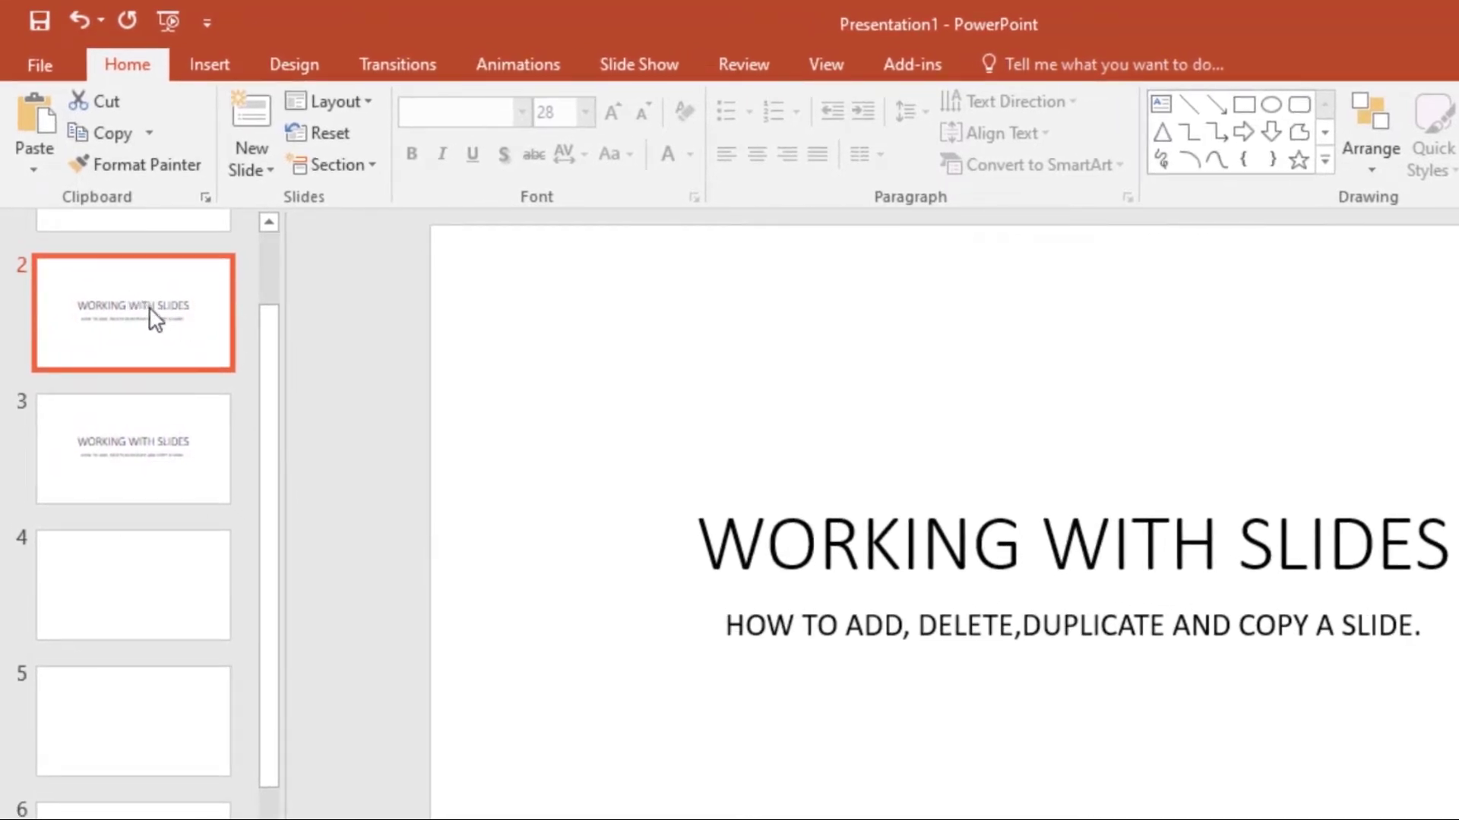
pyautogui.moveTo(149, 300); pyautogui.dragTo(143, 612)
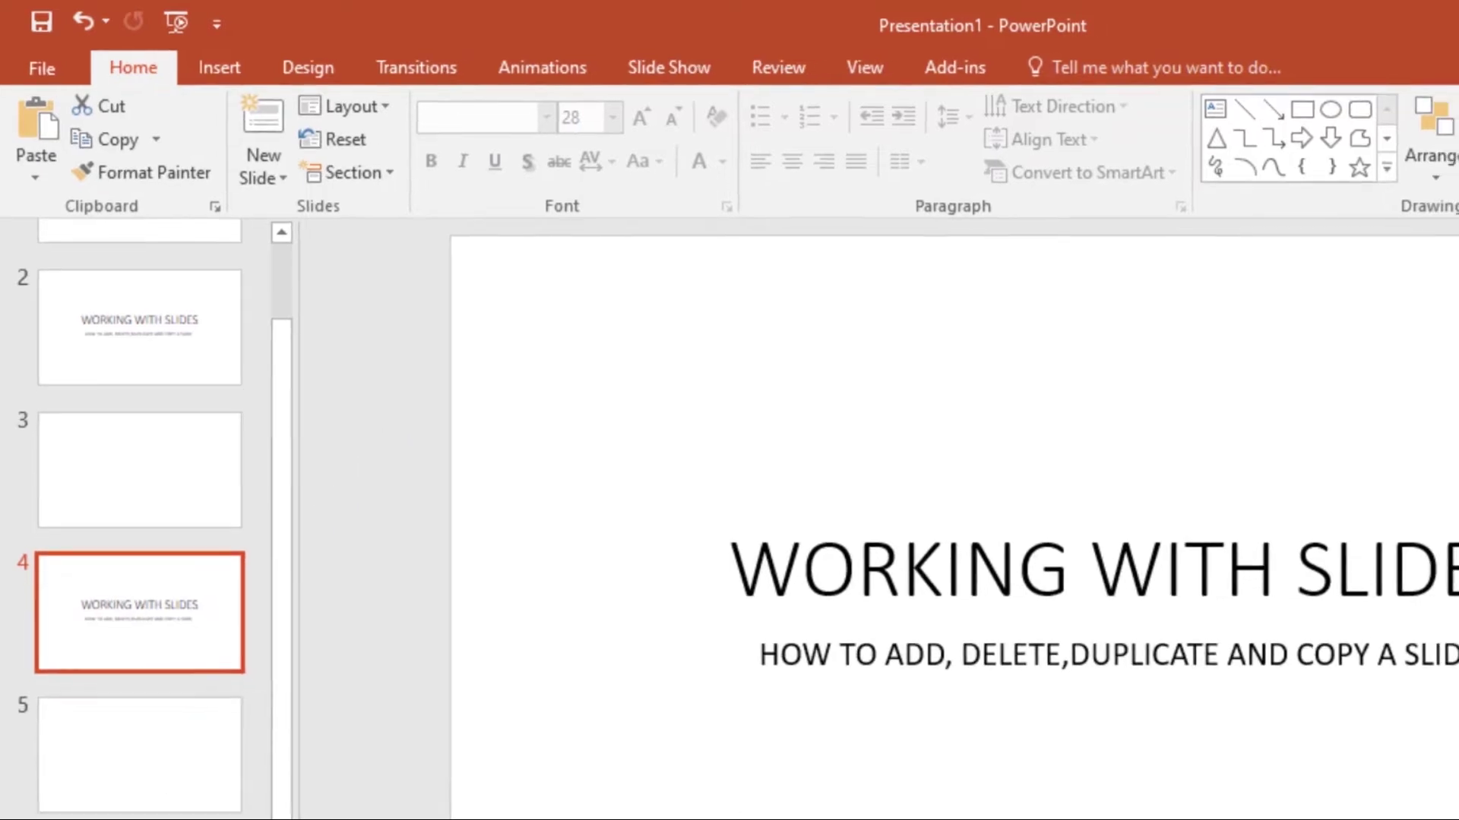
# Drag the title-slide copy from slide 6 up beneath slide 3, pushing the blank slides to the end.
pyautogui.click(132, 753)
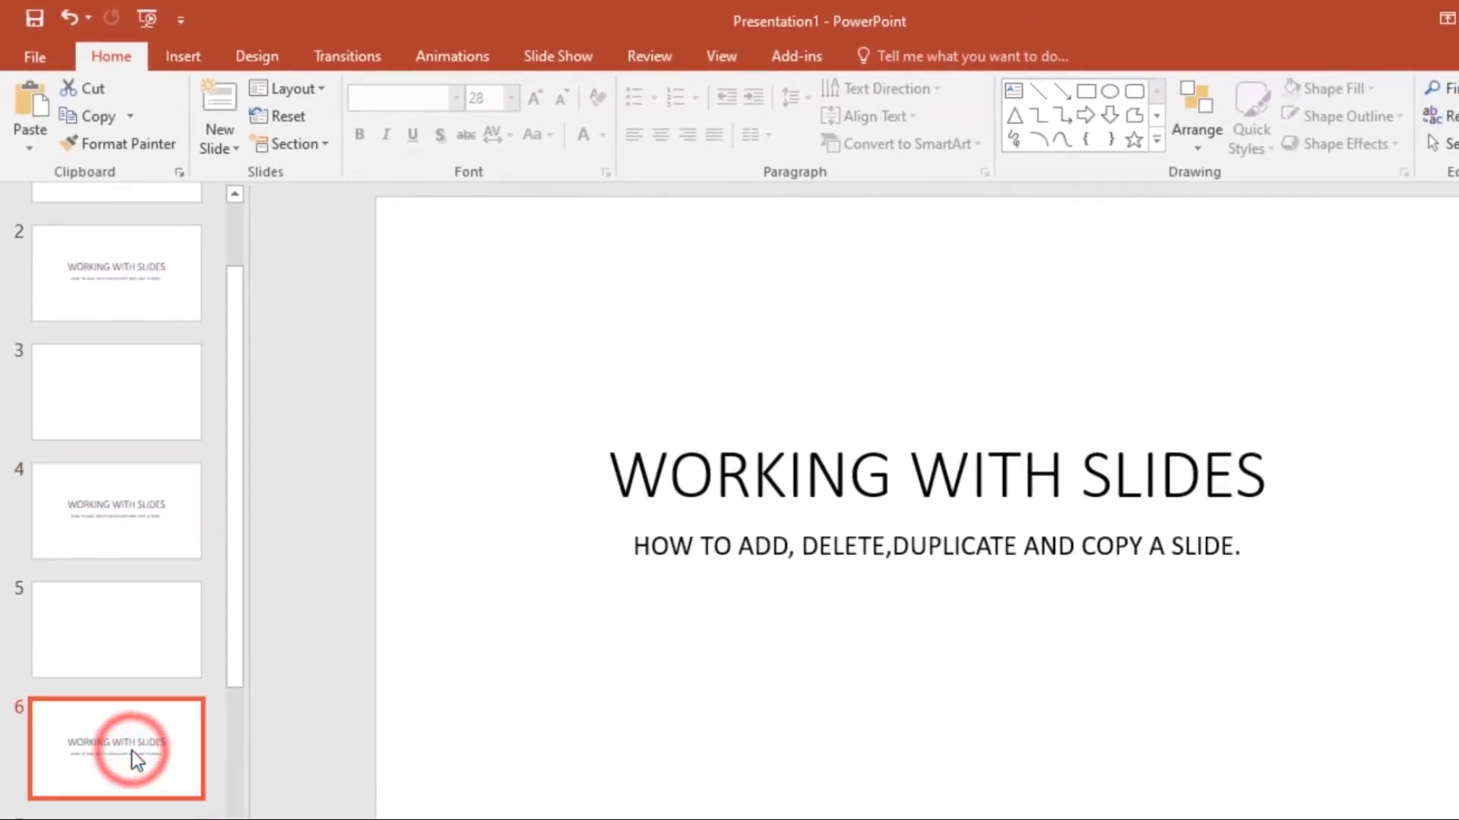
pyautogui.moveTo(131, 751); pyautogui.dragTo(138, 466)
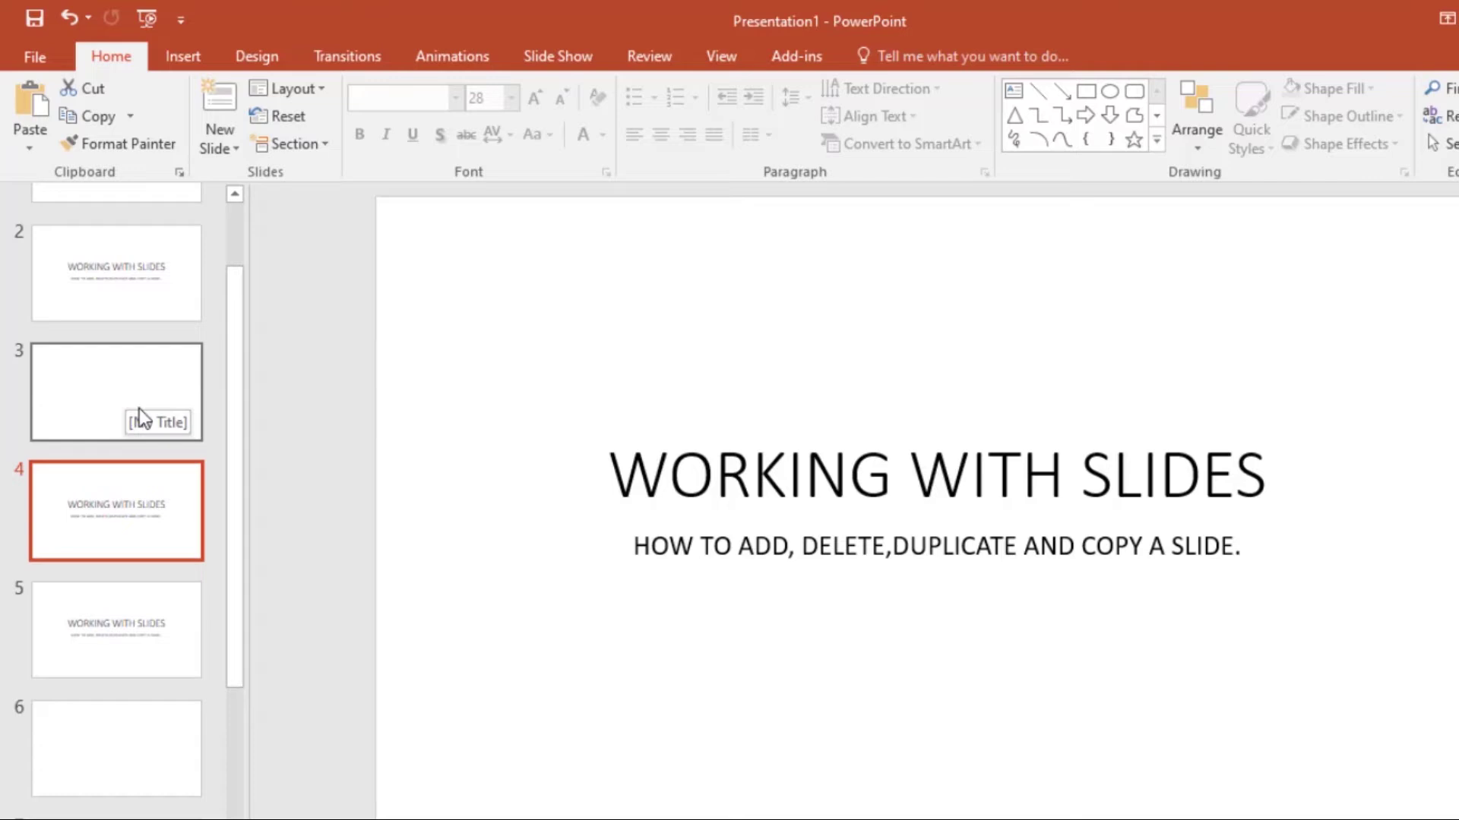
pyautogui.scroll(-2, 140, 426)
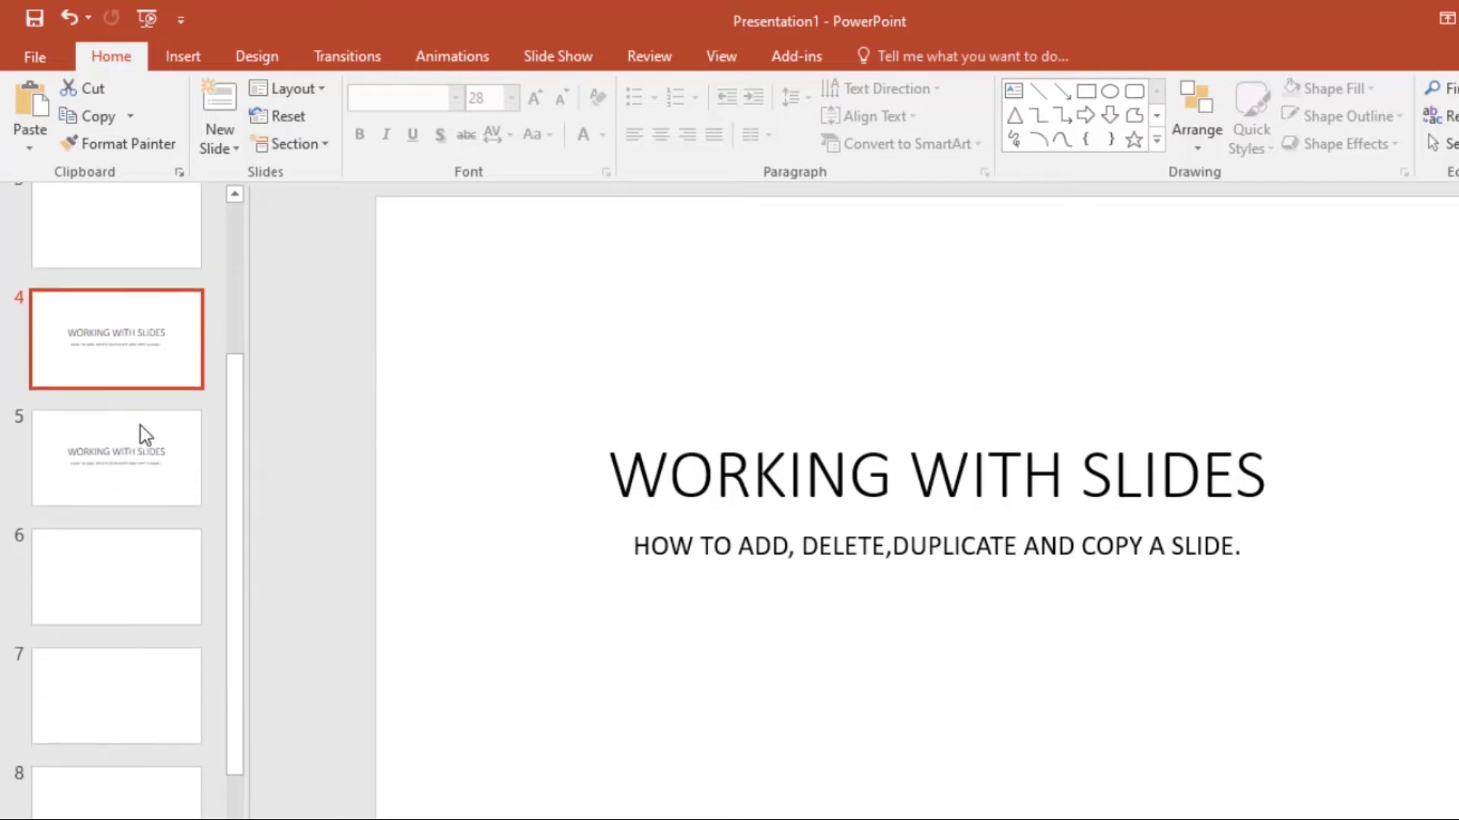
pyautogui.scroll(1, 139, 426)
pyautogui.scroll(-1, 140, 449)
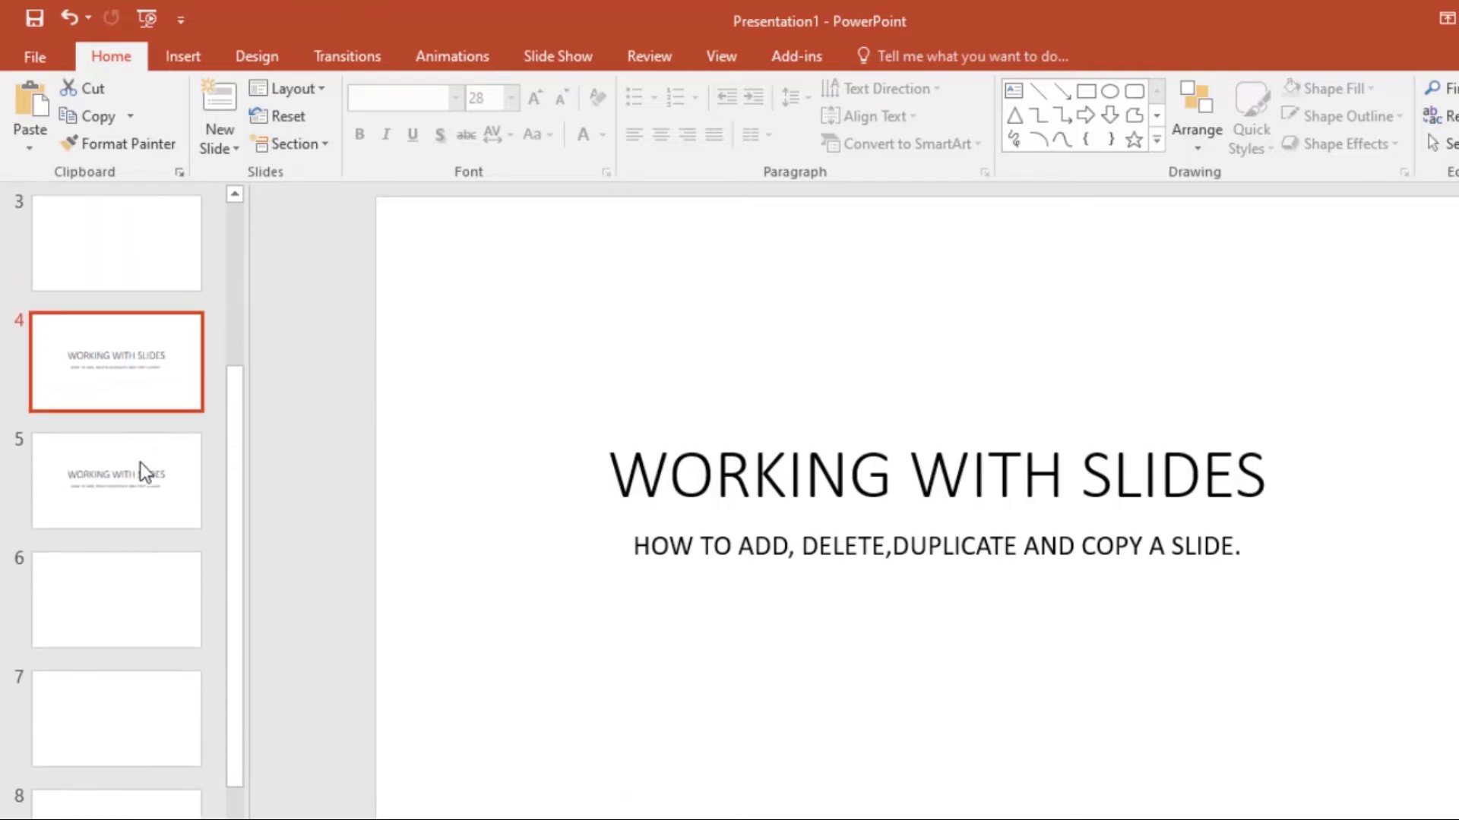
pyautogui.moveTo(235, 545); pyautogui.dragTo(246, 694)
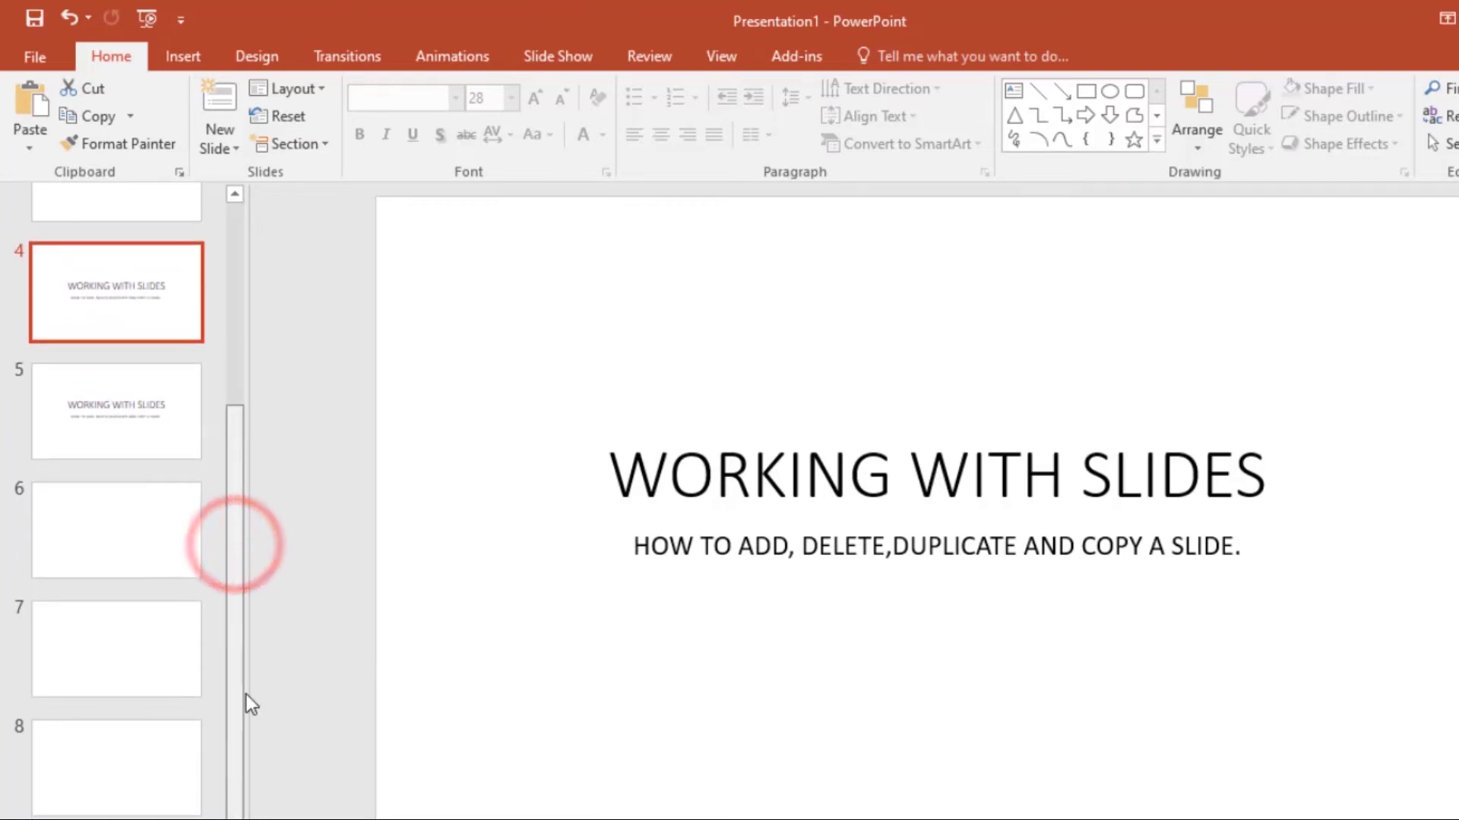
# Delete blank slides 8 and 6 plus the last remaining trailing blank, leaving five slides.
pyautogui.click(107, 752)
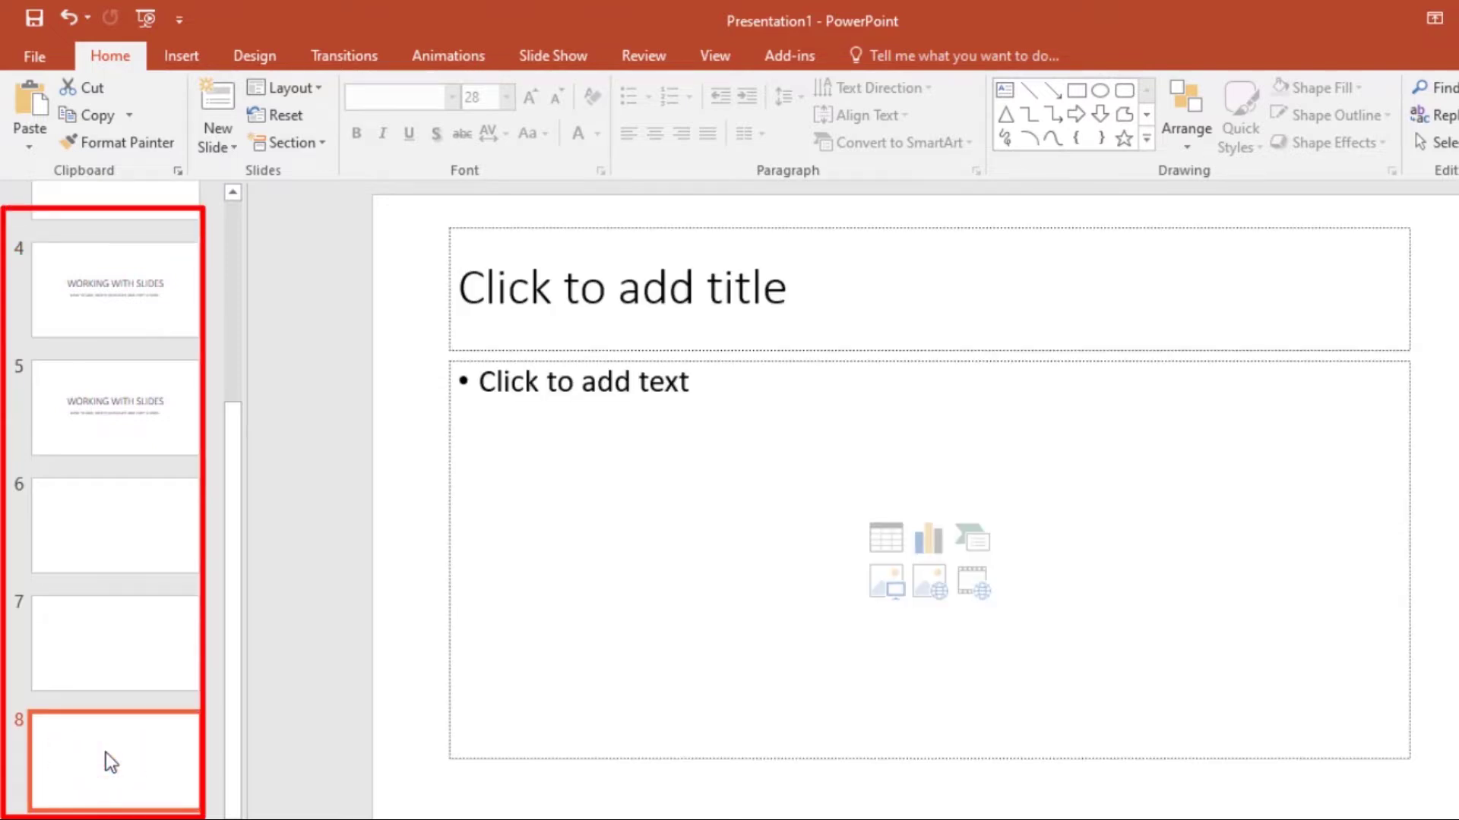
pyautogui.press('Delete')
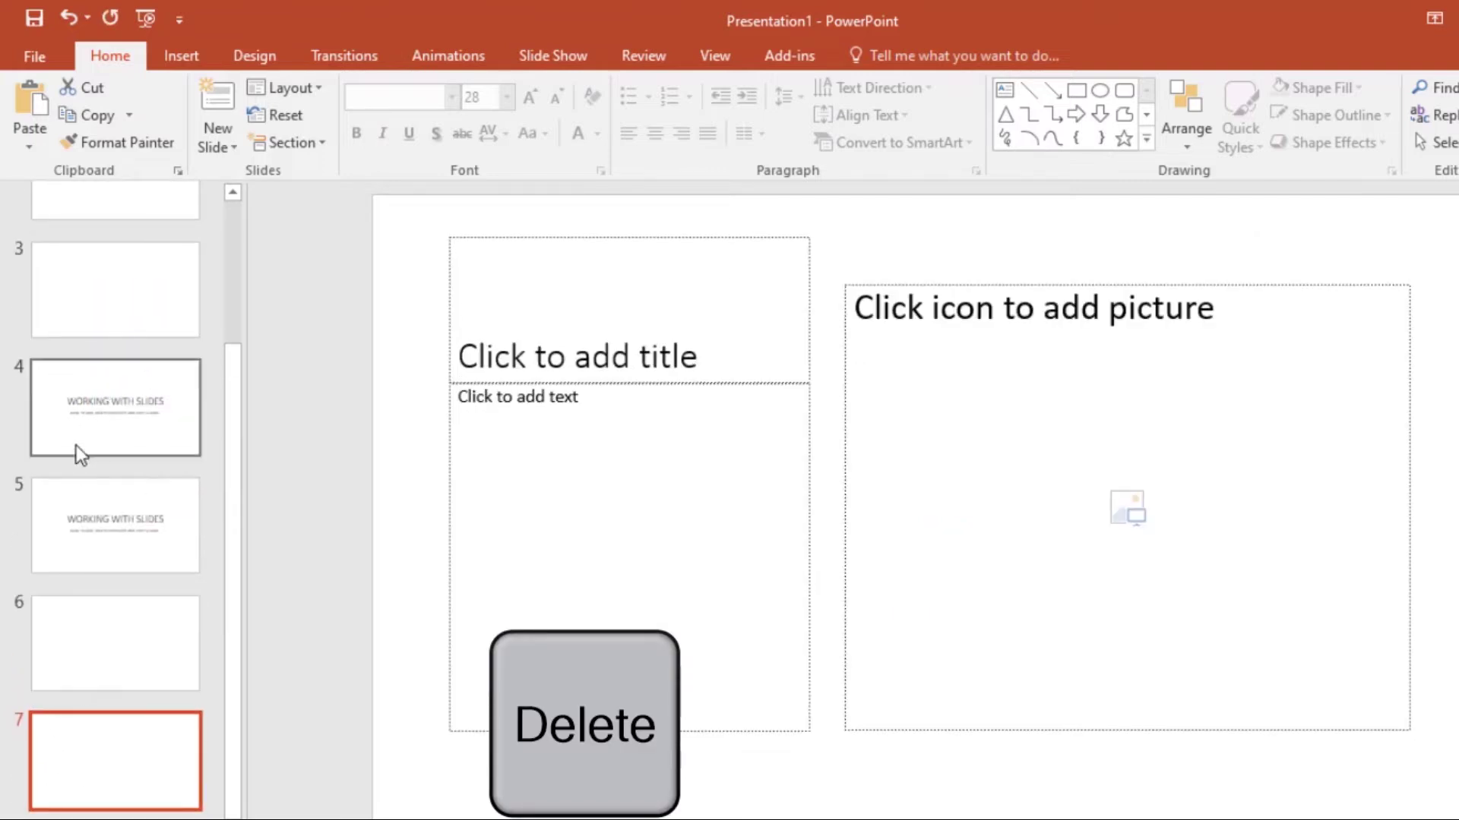
pyautogui.click(104, 752)
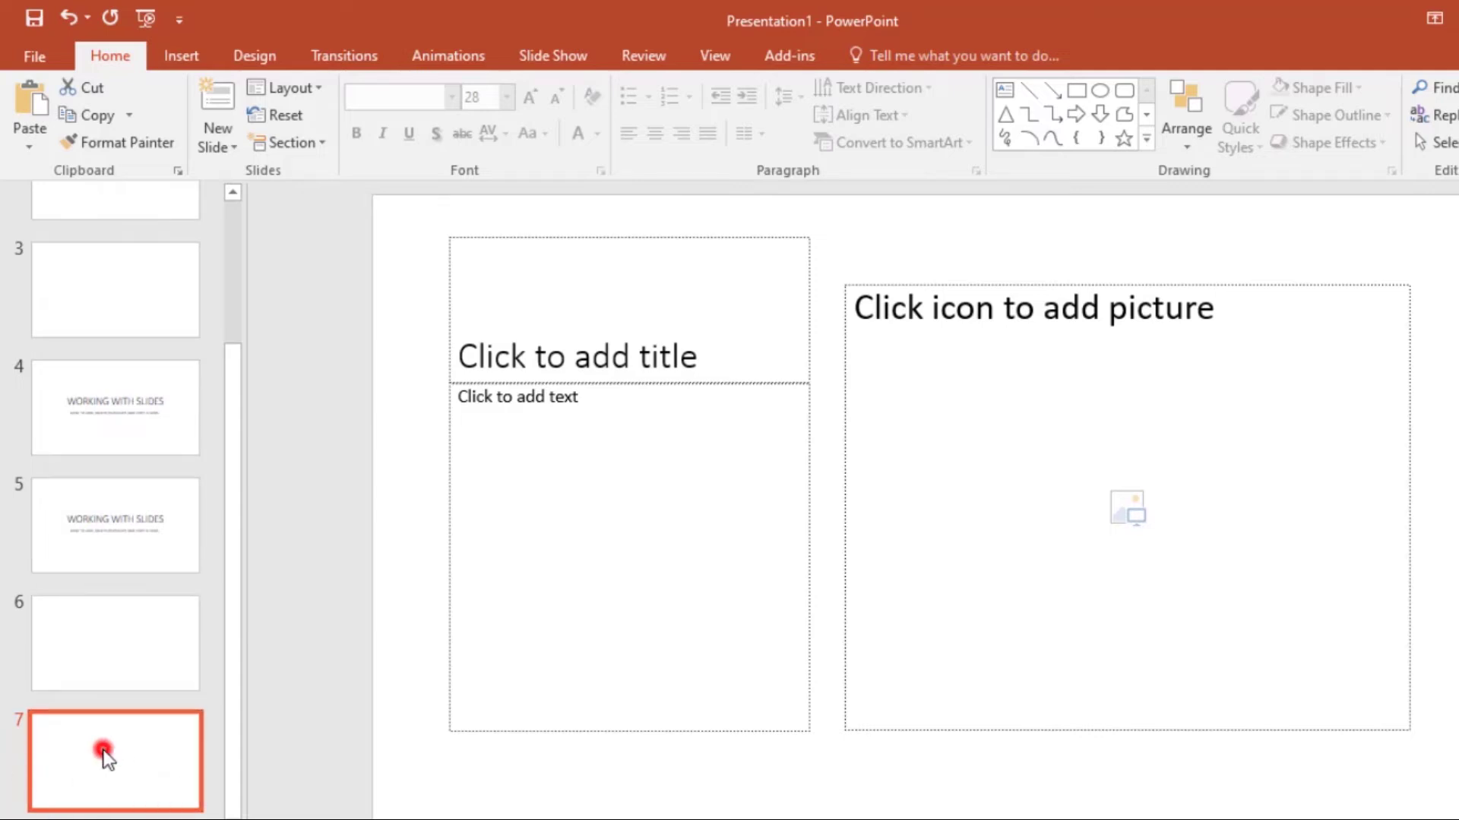
pyautogui.click(116, 657)
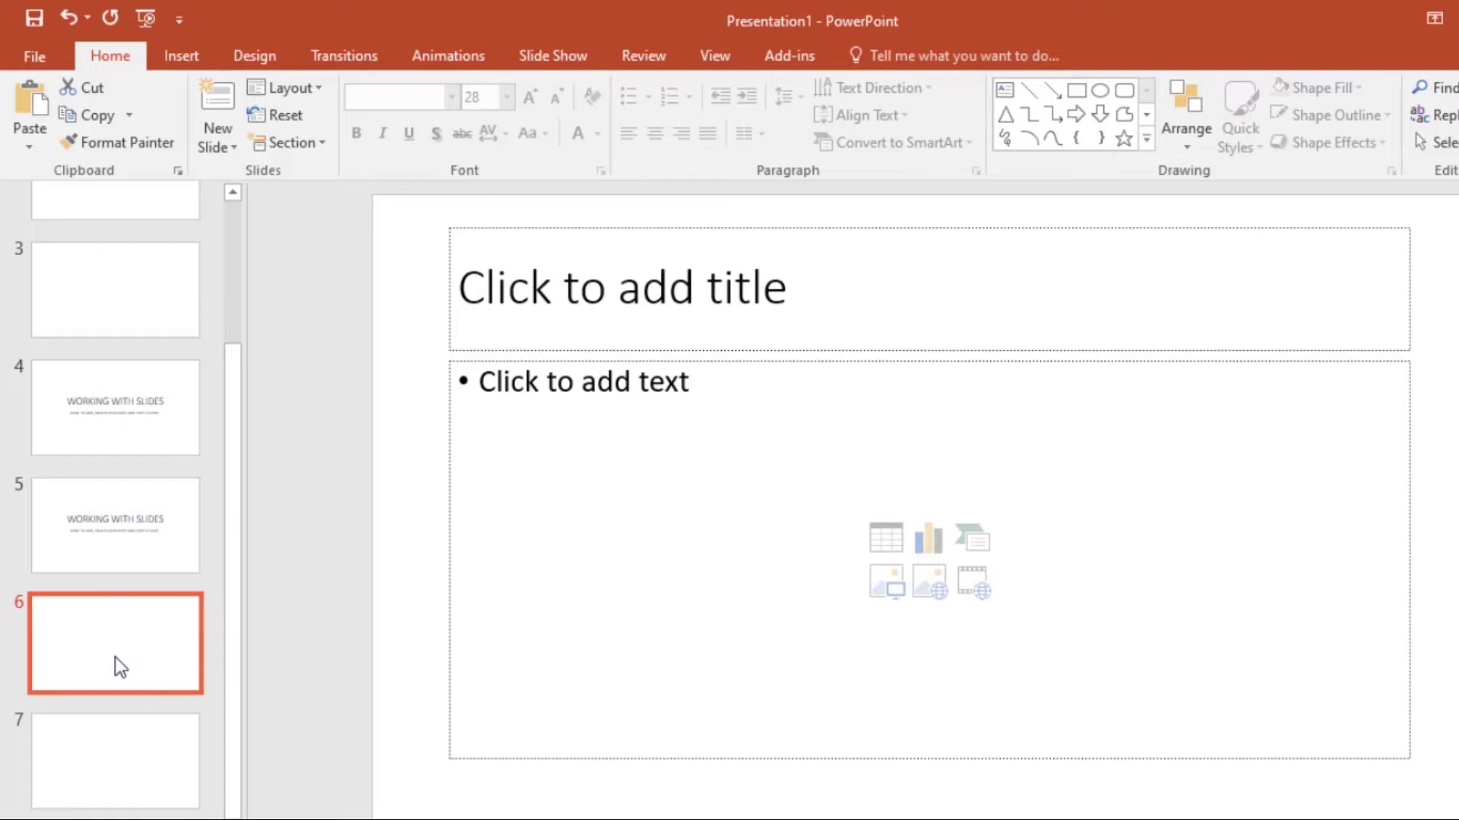
pyautogui.press('Delete')
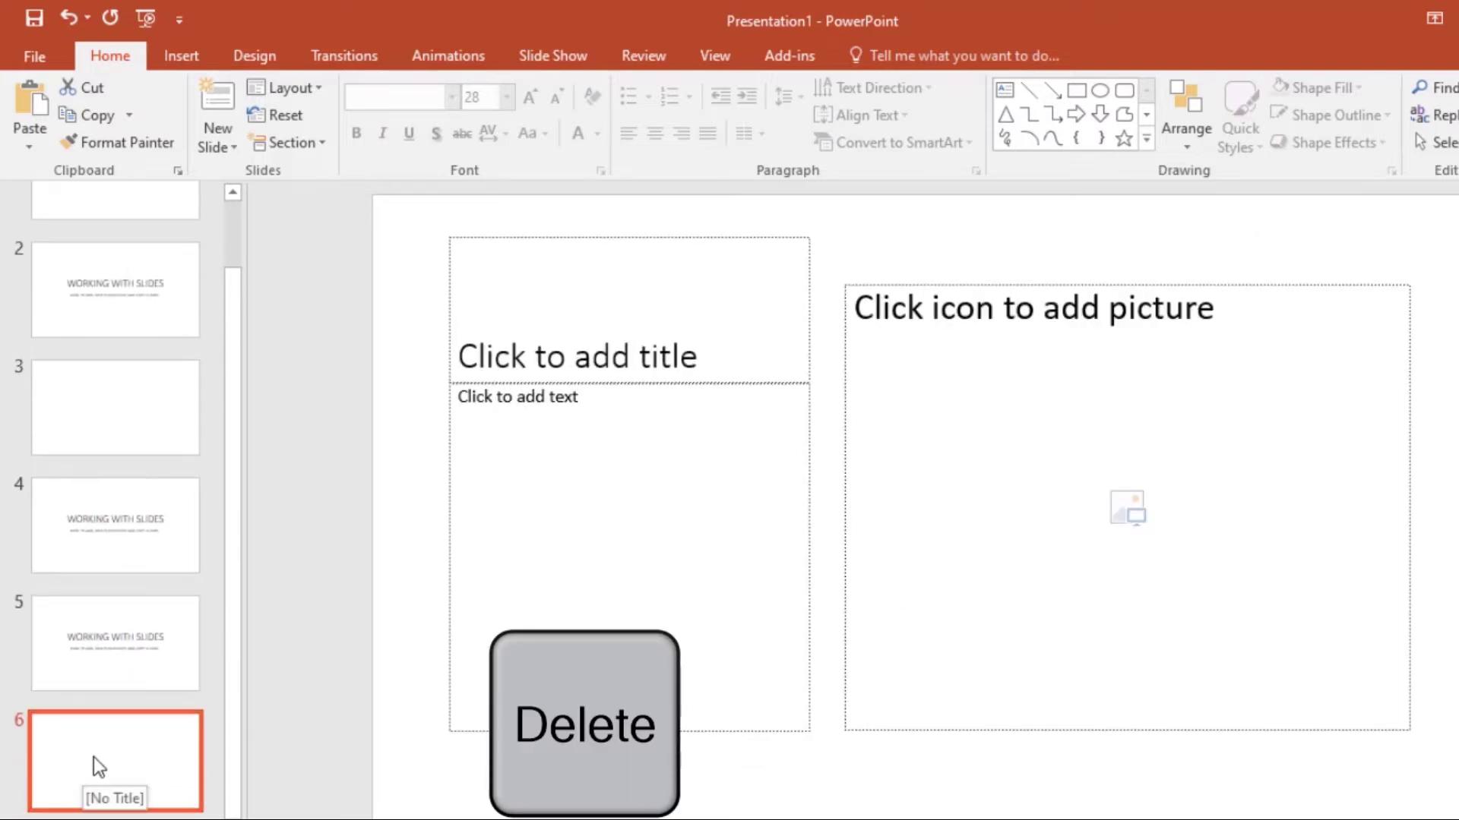
pyautogui.rightClick(93, 757)
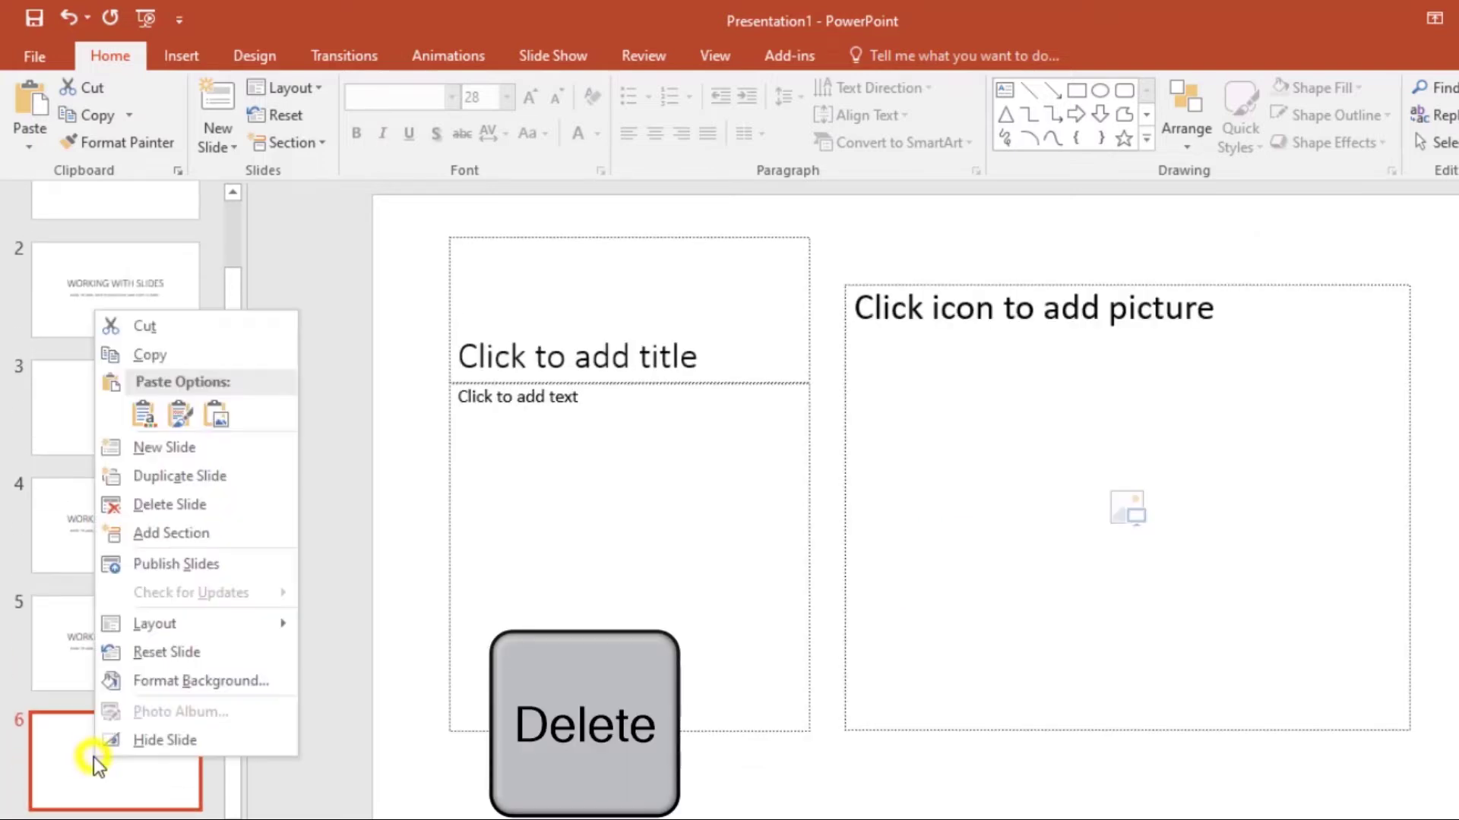
pyautogui.click(180, 503)
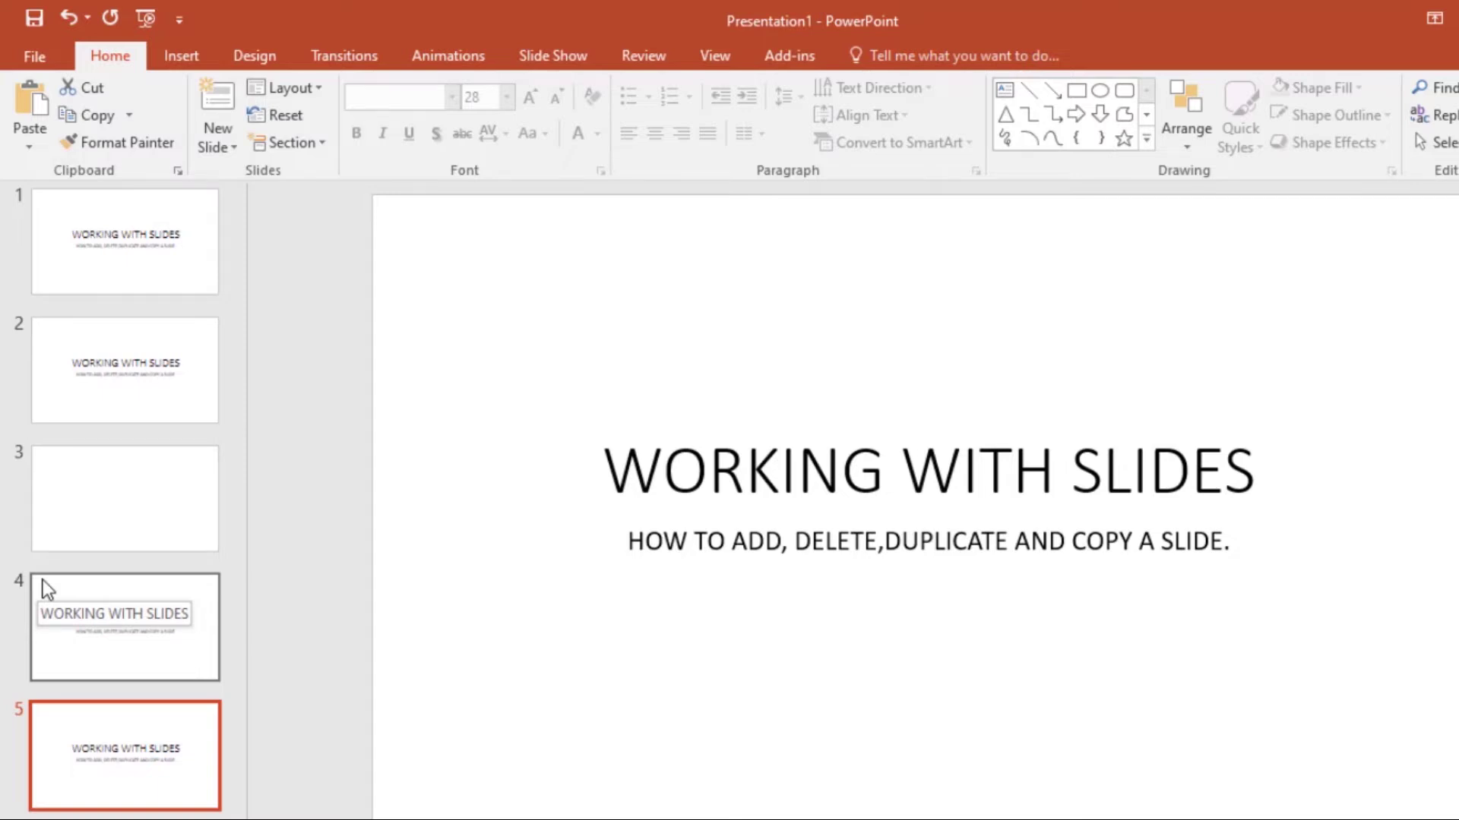
# On slide 3, drag the empty title placeholder slightly left and down over the content boxes.
pyautogui.click(117, 488)
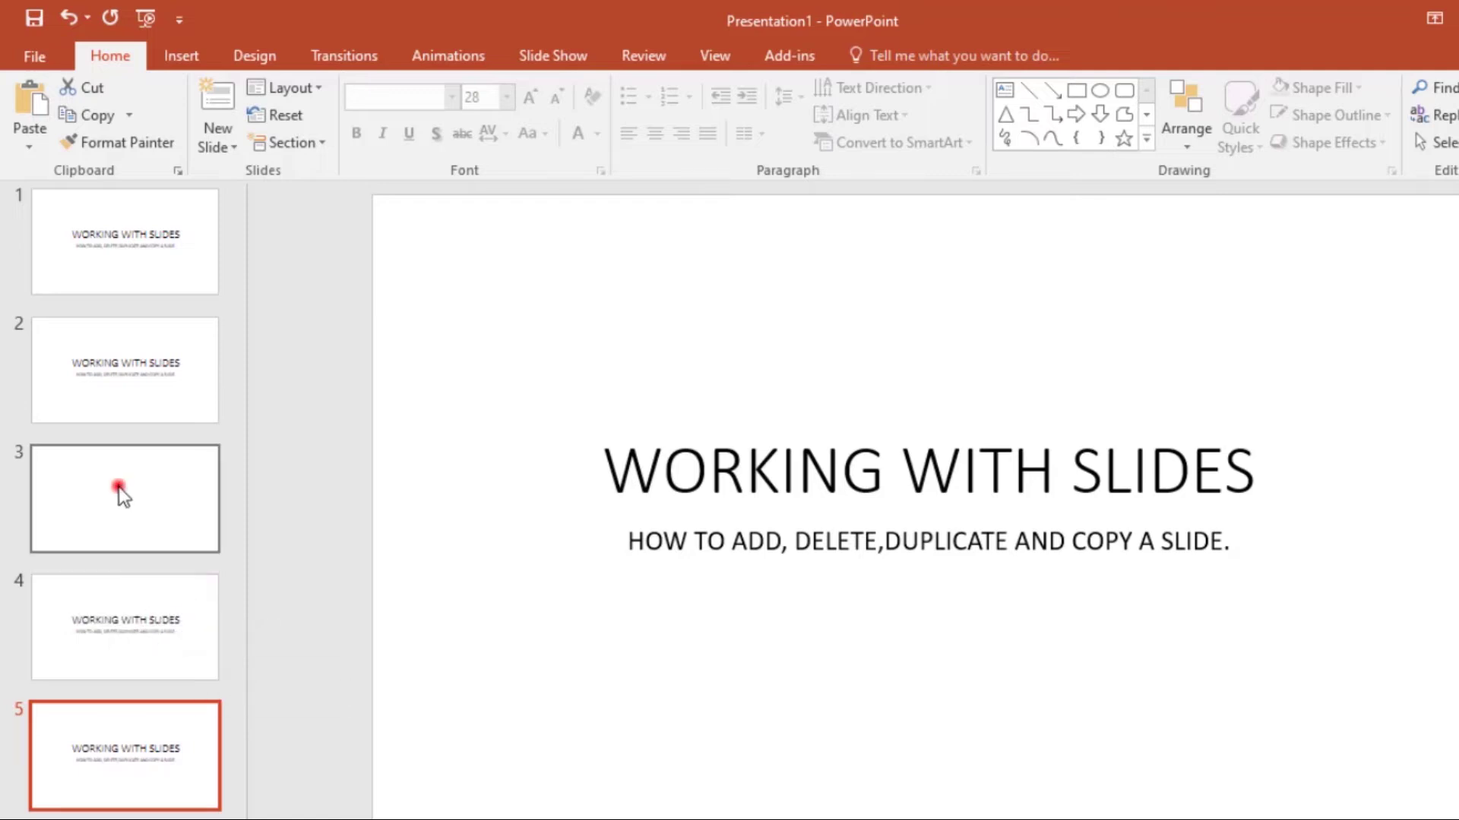
pyautogui.click(679, 426)
pyautogui.click(671, 309)
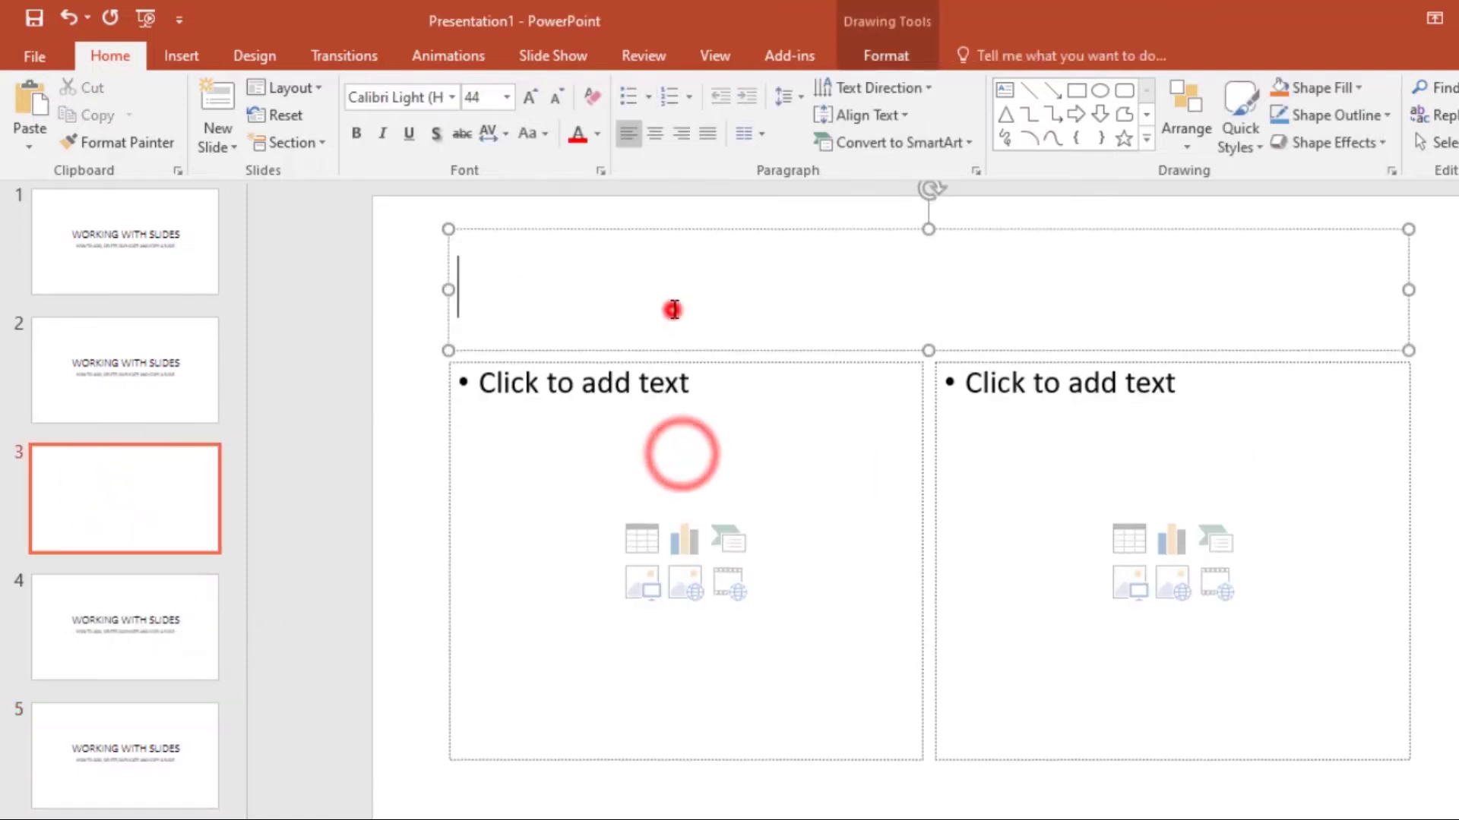
pyautogui.click(1043, 482)
pyautogui.click(792, 290)
pyautogui.click(727, 541)
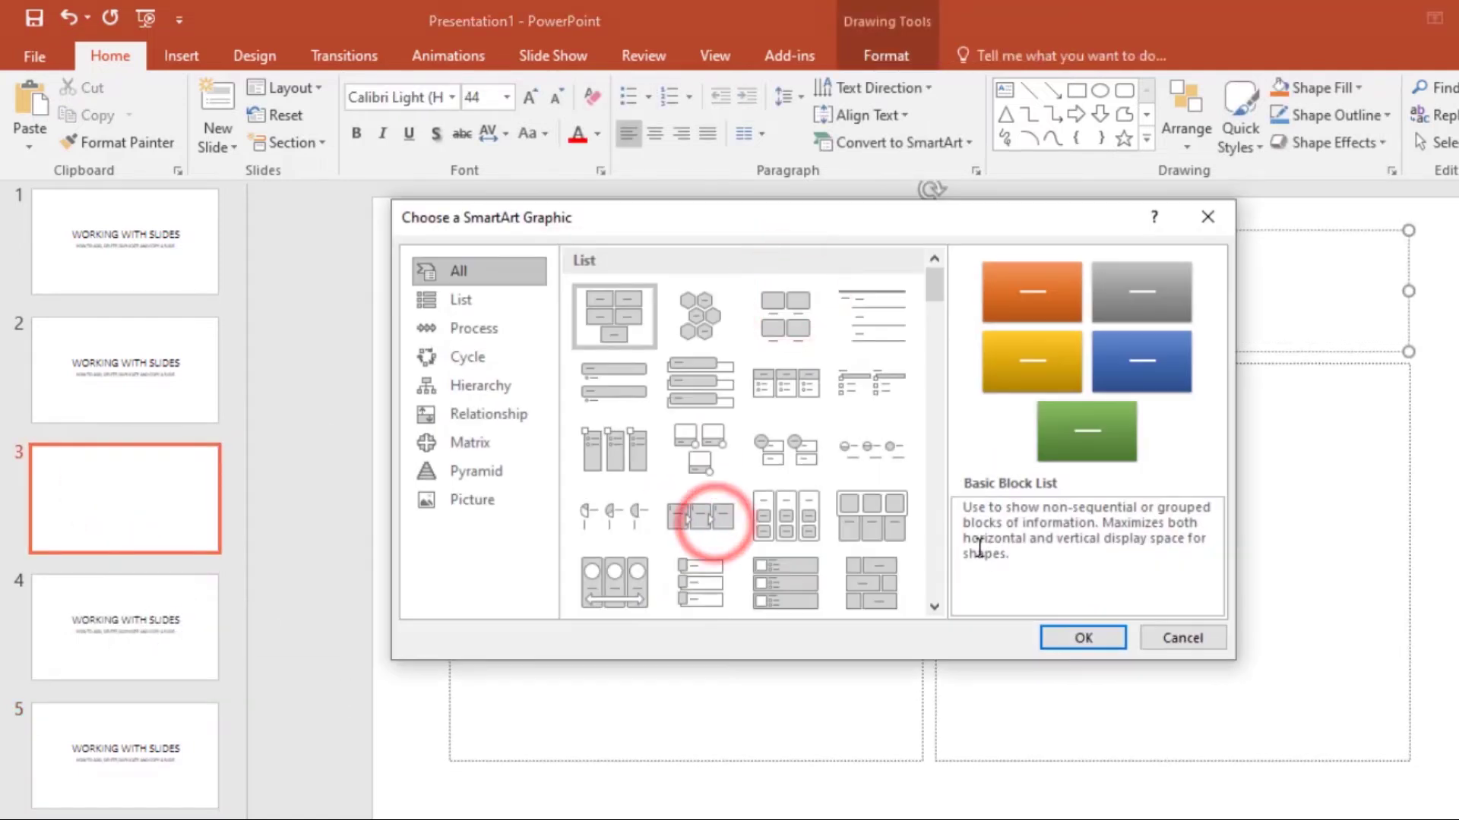
pyautogui.click(1192, 207)
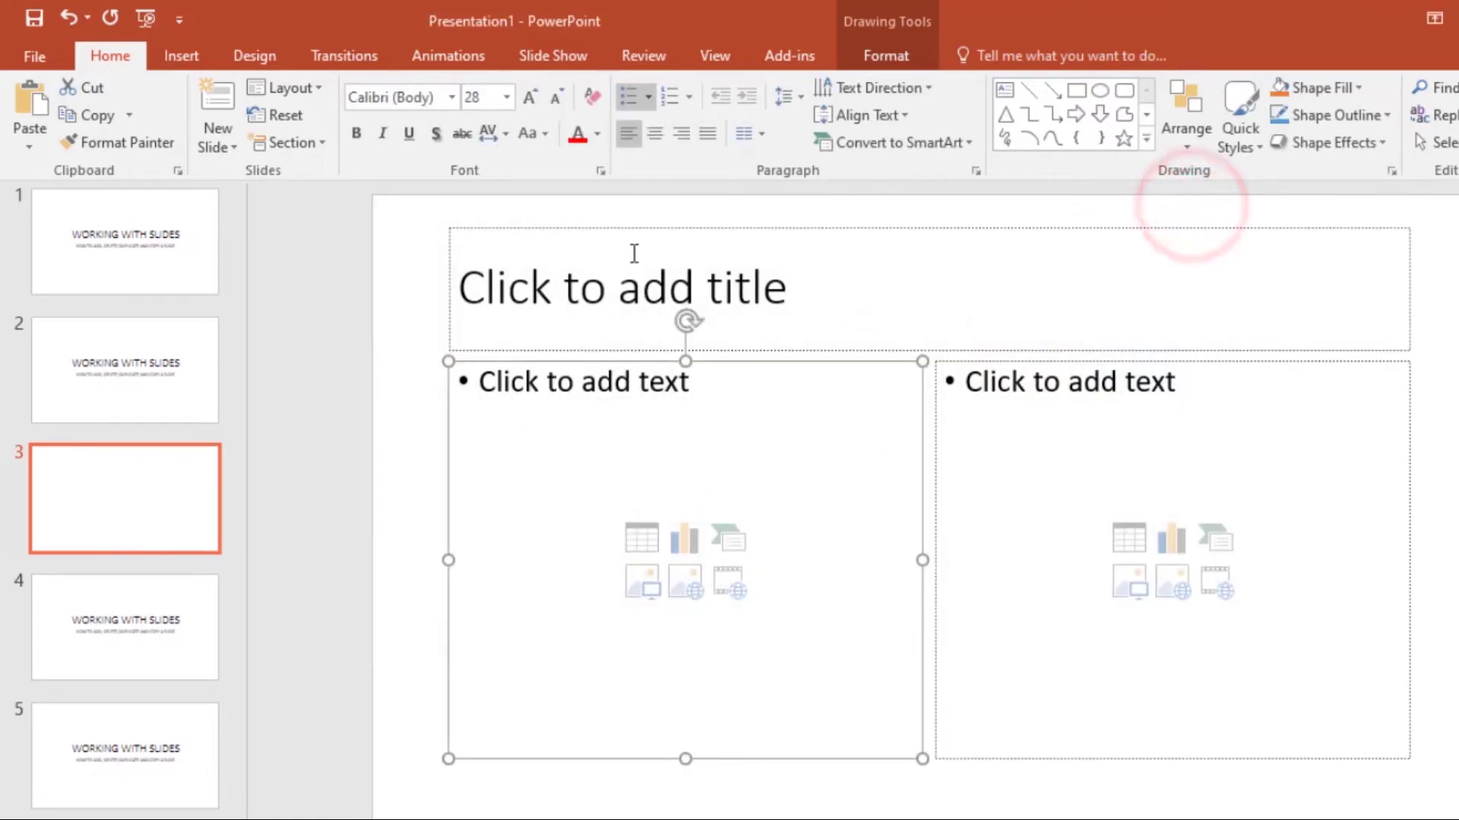
pyautogui.click(830, 219)
pyautogui.moveTo(830, 219)
pyautogui.mouseDown()
pyautogui.moveTo(817, 202)
pyautogui.moveTo(745, 326)
pyautogui.moveTo(1006, 364)
pyautogui.moveTo(795, 306)
pyautogui.moveTo(873, 319)
pyautogui.moveTo(772, 491)
pyautogui.moveTo(813, 284)
pyautogui.moveTo(797, 206)
pyautogui.moveTo(803, 229)
pyautogui.mouseUp()
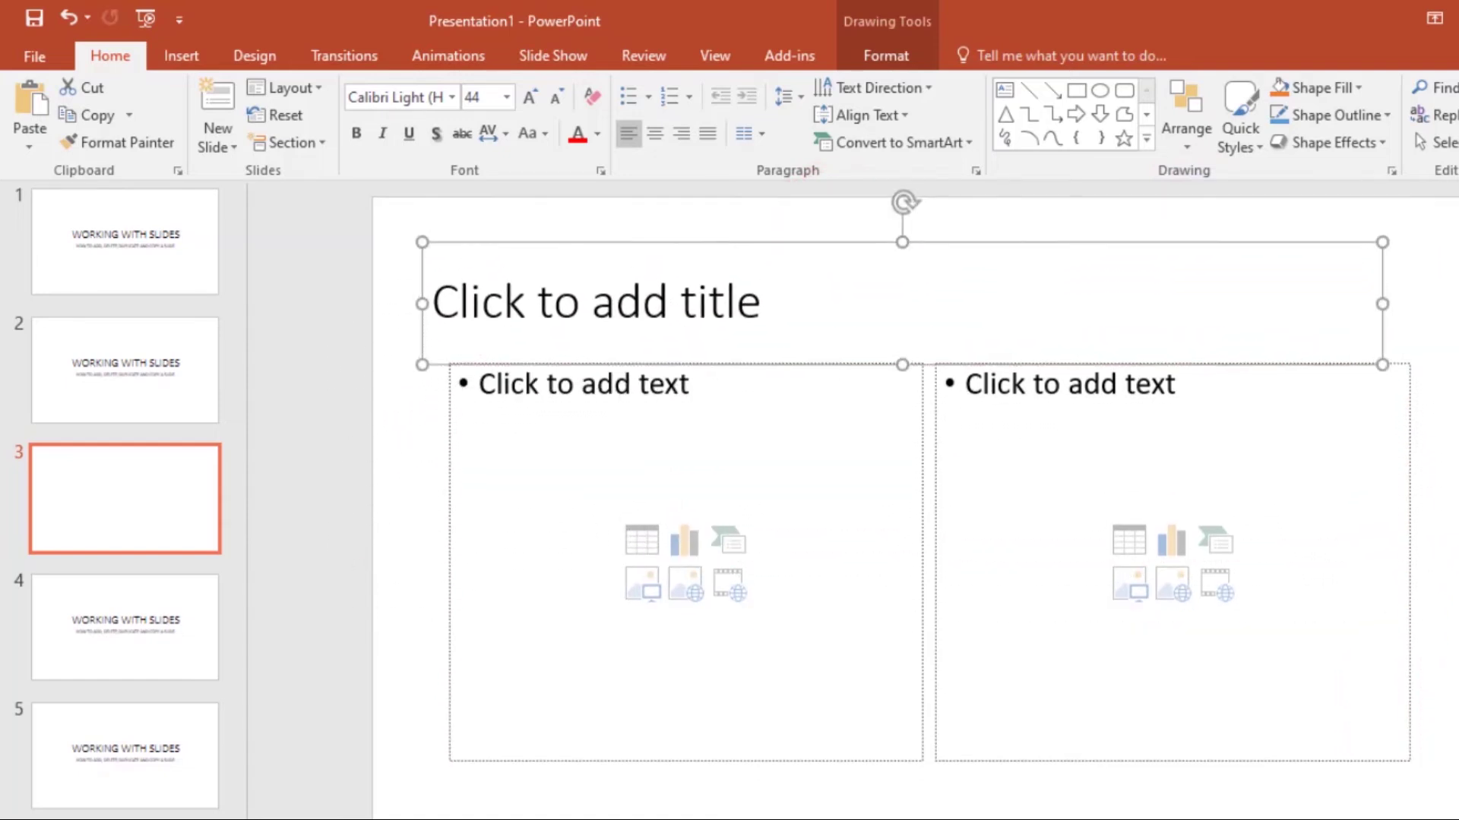
# On slide 2, move the WORKING WITH SLIDES title up toward the top of the slide.
pyautogui.click(186, 375)
pyautogui.click(749, 499)
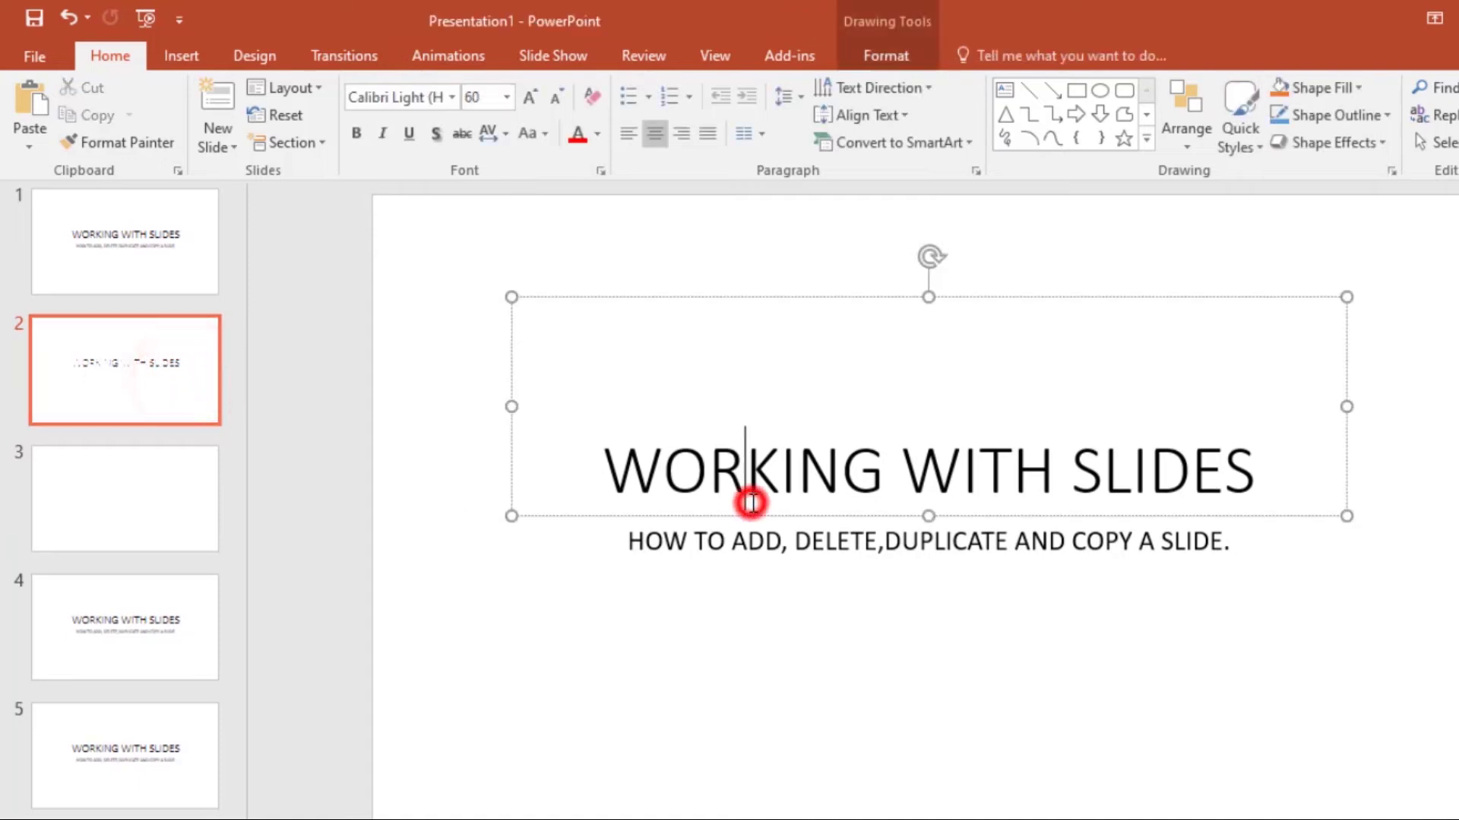
pyautogui.click(770, 558)
pyautogui.click(768, 481)
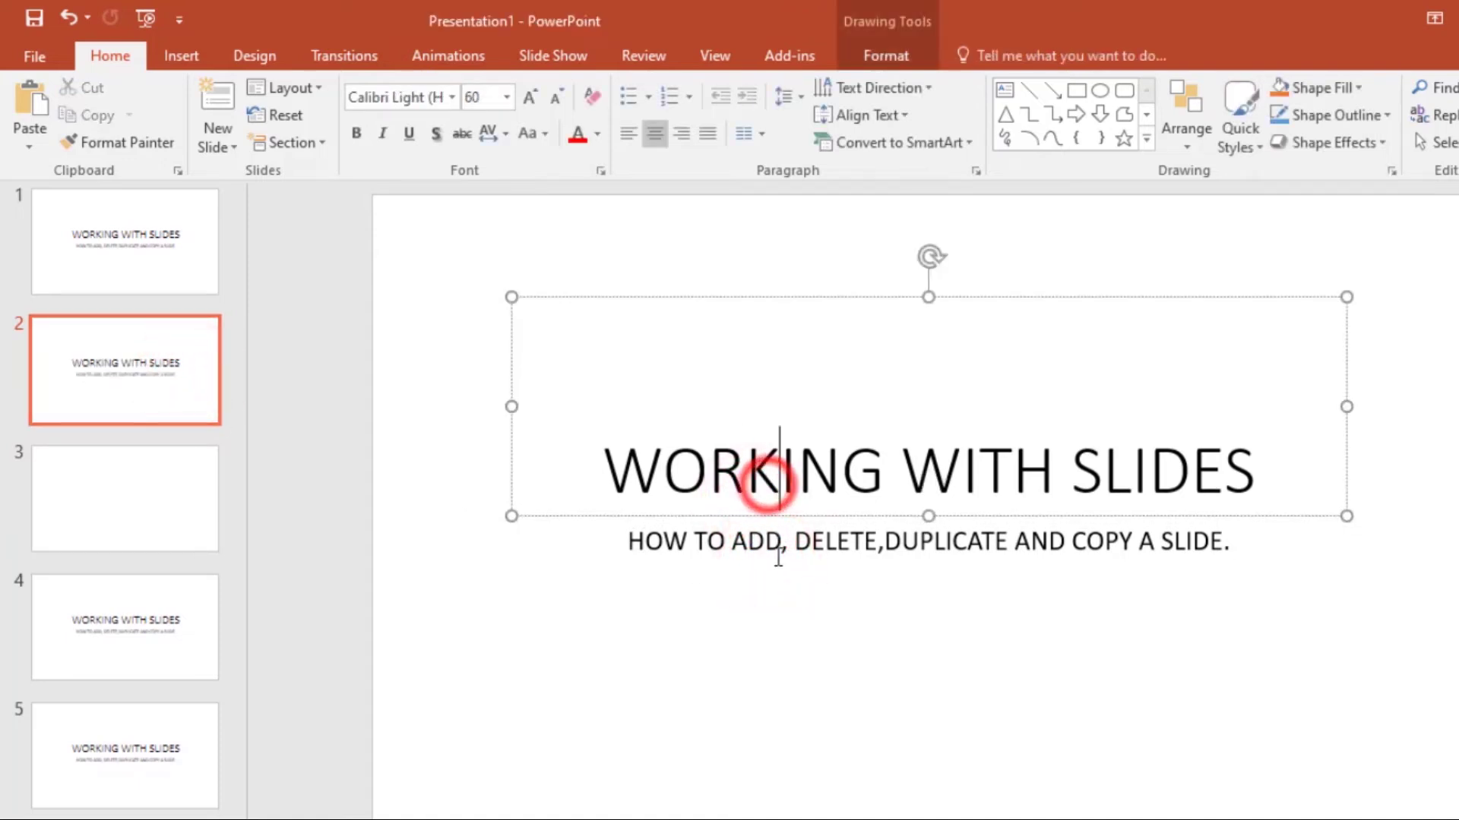
pyautogui.click(785, 578)
pyautogui.click(765, 478)
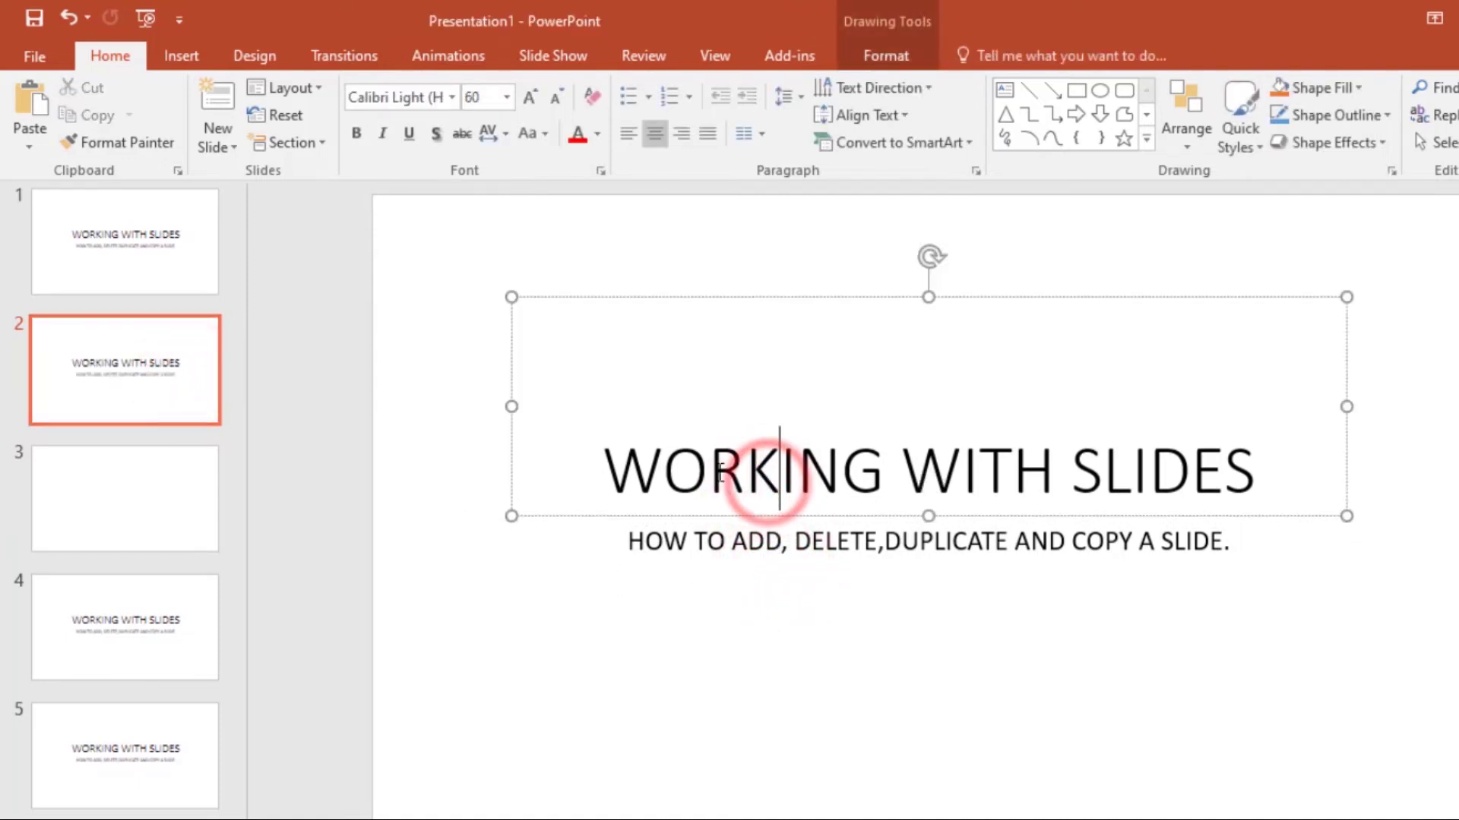
pyautogui.moveTo(699, 296); pyautogui.dragTo(661, 198)
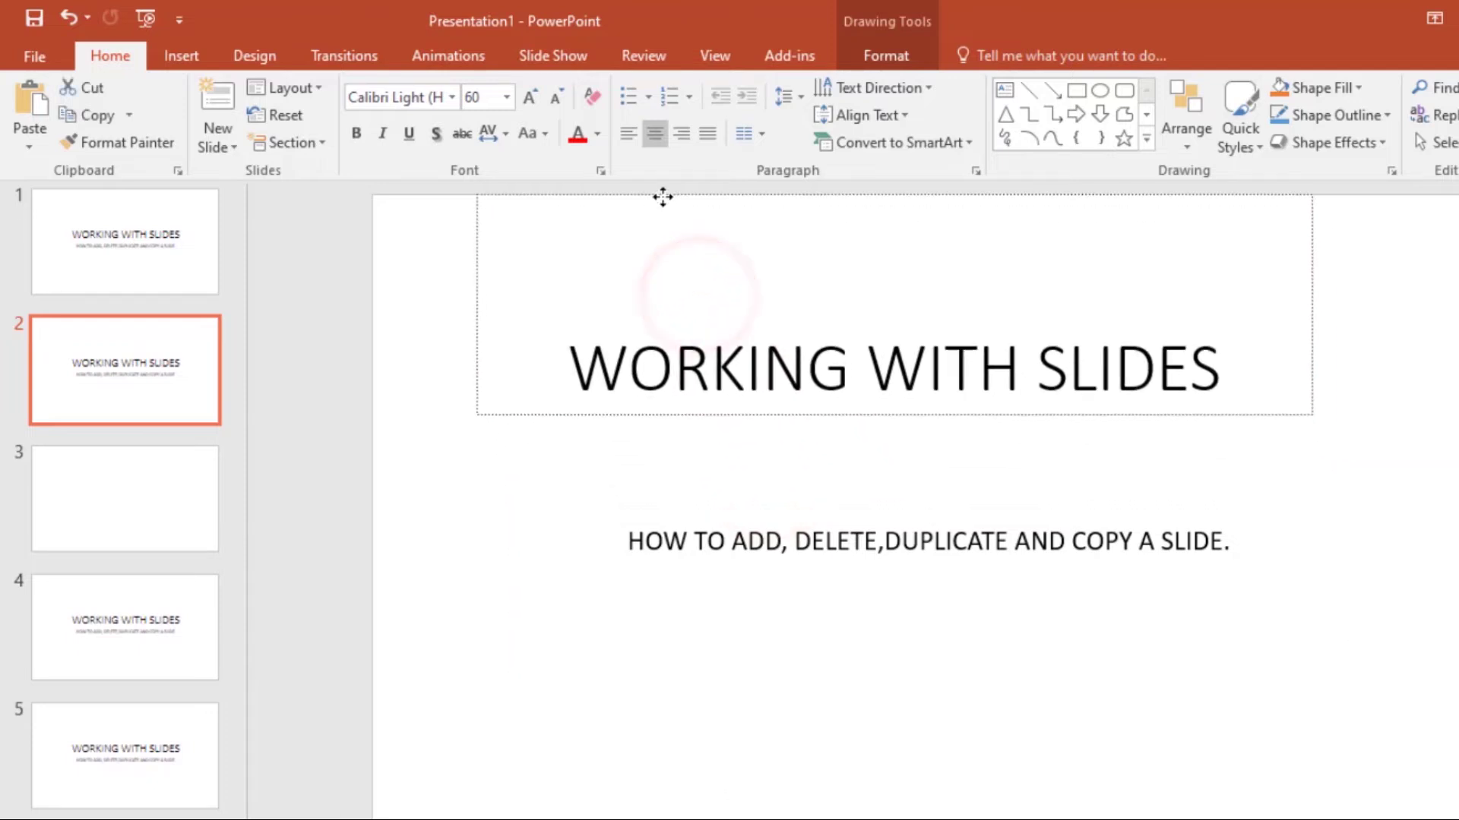
# Move the subtitle box lower and right, resizing it so its text fits on one line.
pyautogui.click(779, 541)
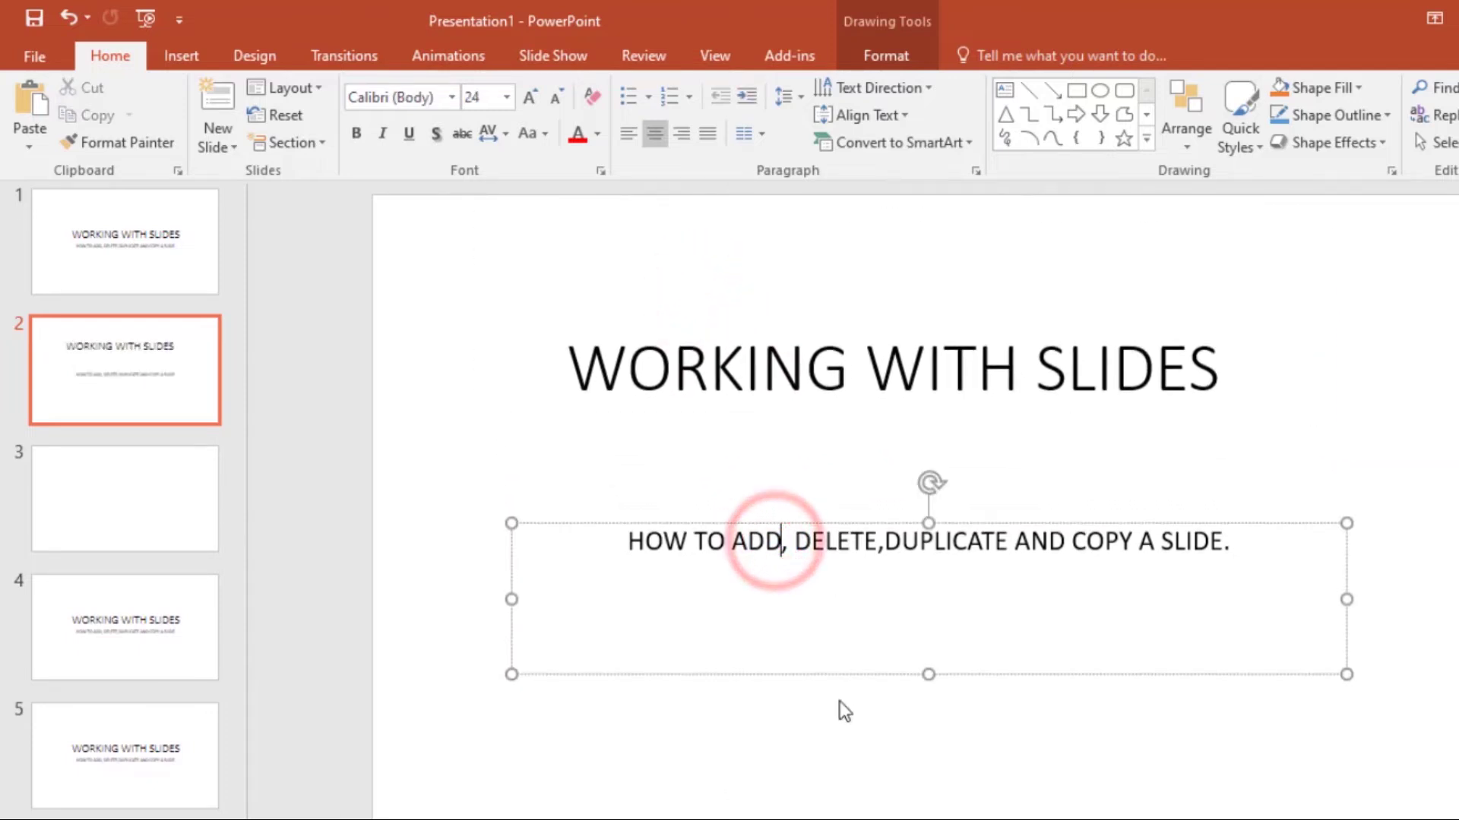
pyautogui.moveTo(829, 682); pyautogui.dragTo(827, 735)
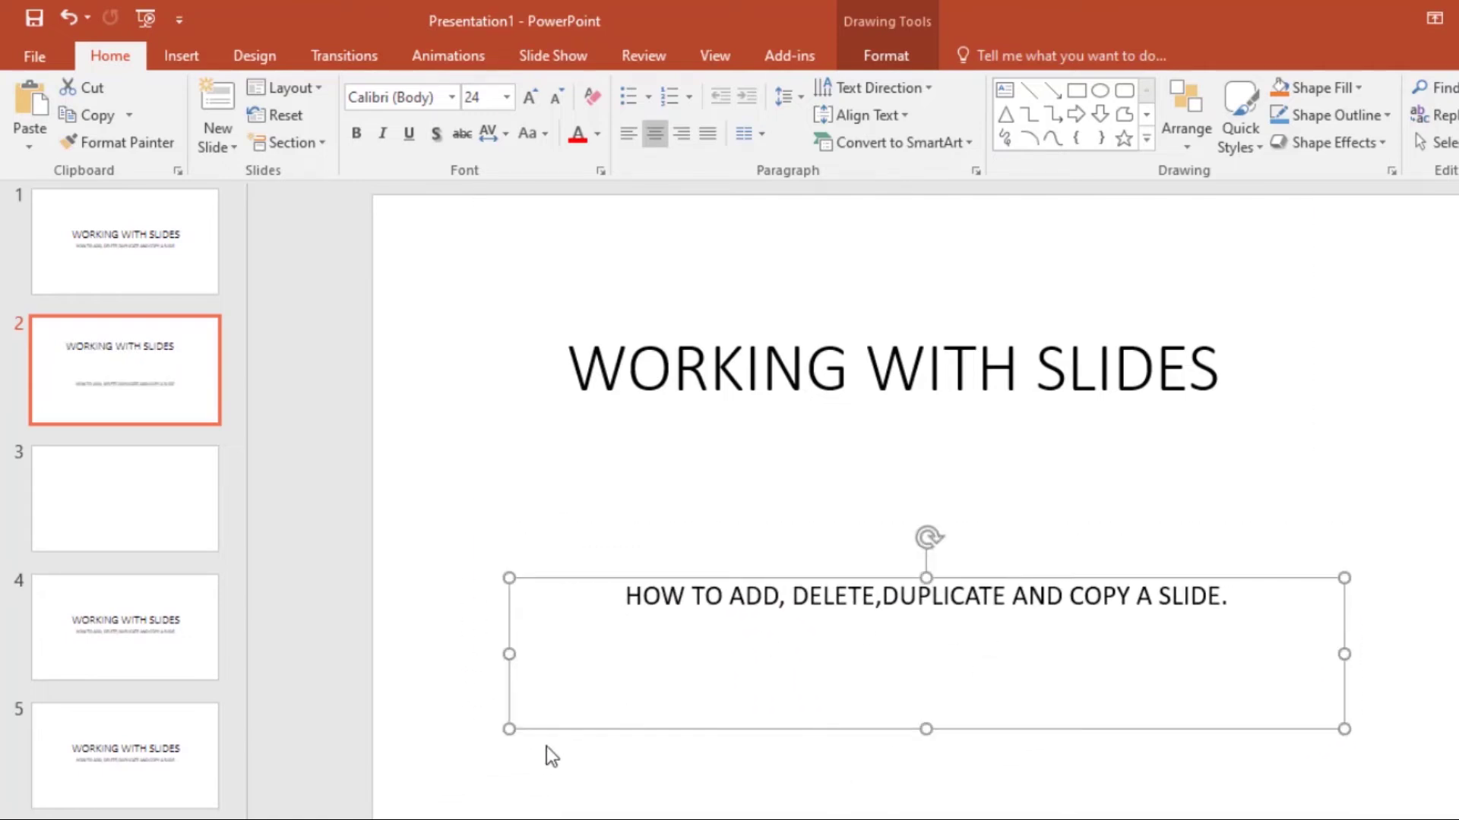
pyautogui.click(509, 731)
pyautogui.moveTo(509, 731); pyautogui.dragTo(937, 679)
pyautogui.moveTo(938, 578); pyautogui.dragTo(443, 460)
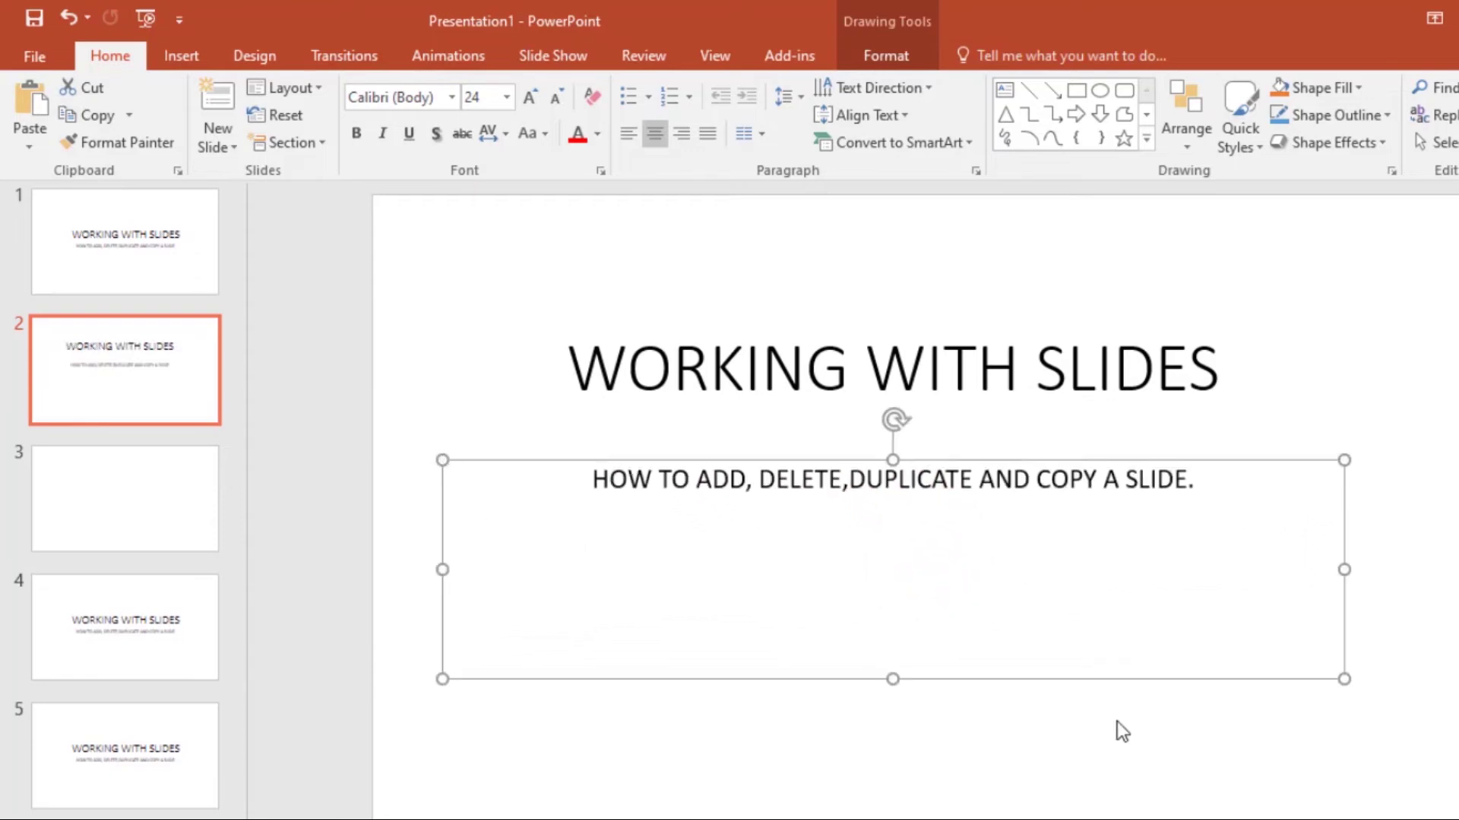
pyautogui.moveTo(893, 679); pyautogui.dragTo(934, 580)
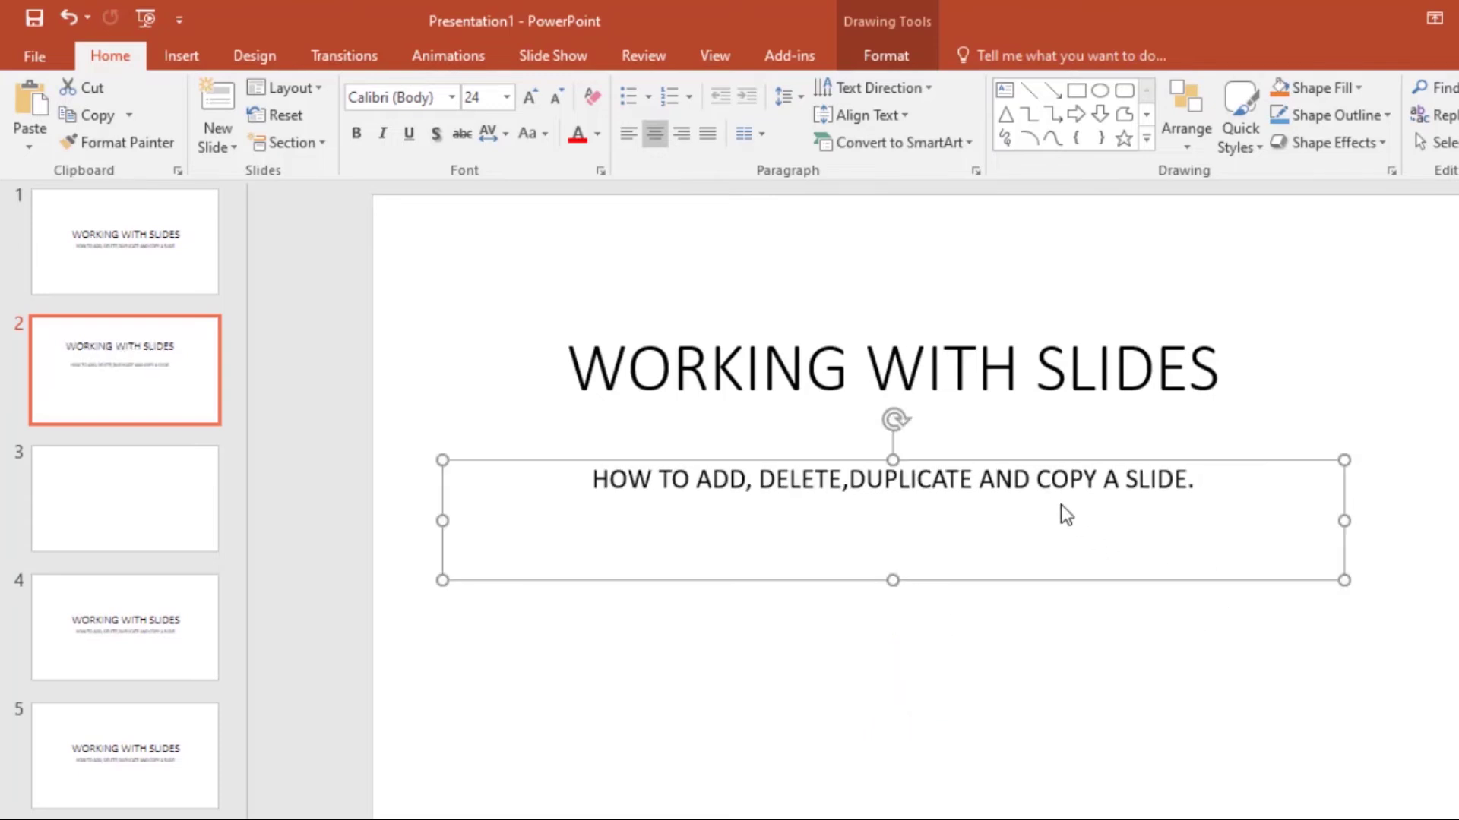
pyautogui.moveTo(1049, 579); pyautogui.dragTo(1107, 639)
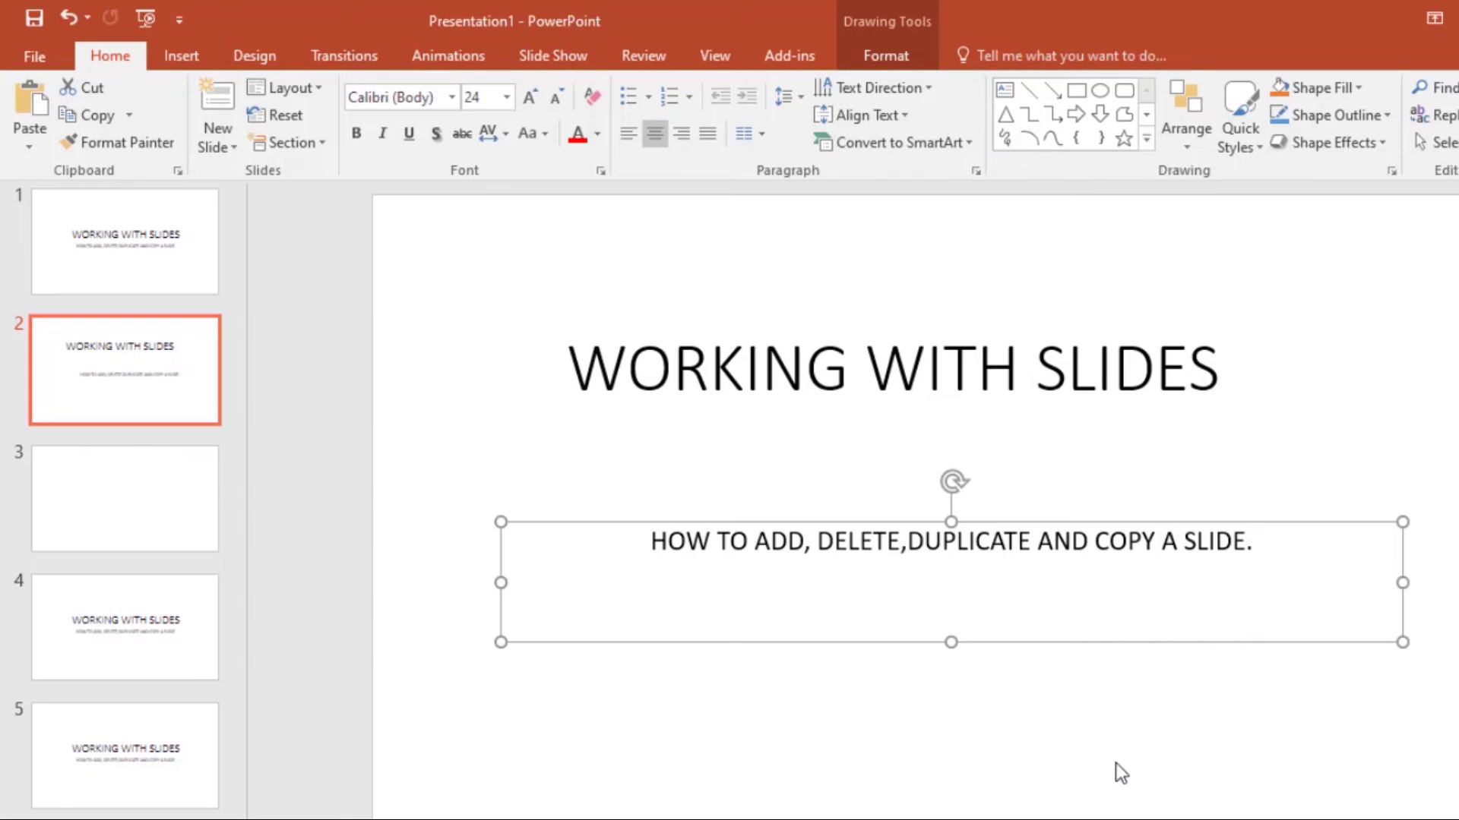
pyautogui.click(107, 269)
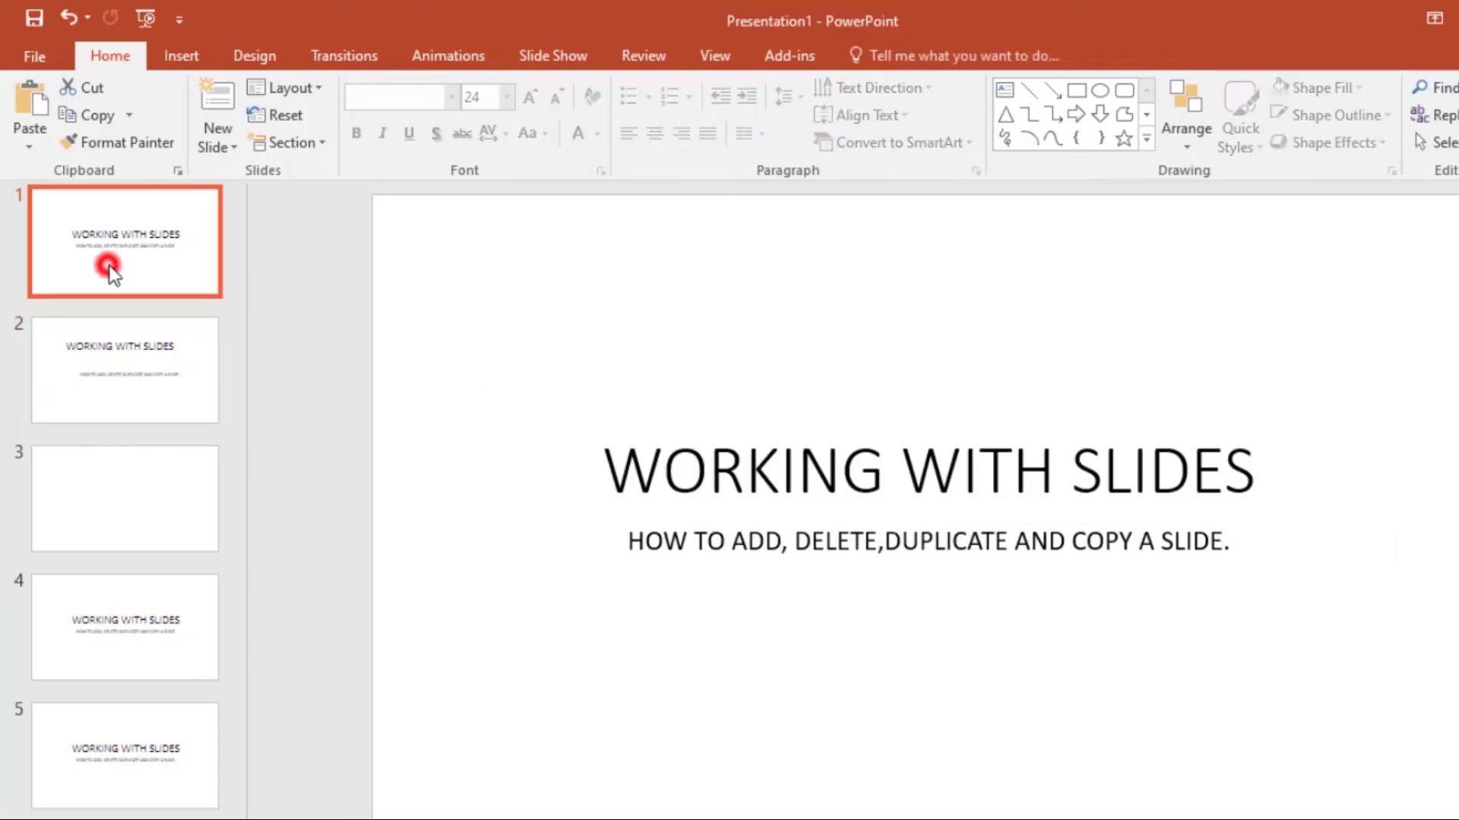
# Move to slide 5 and give its background a solid green theme-colour fill.
pyautogui.click(114, 386)
pyautogui.click(115, 501)
pyautogui.click(110, 657)
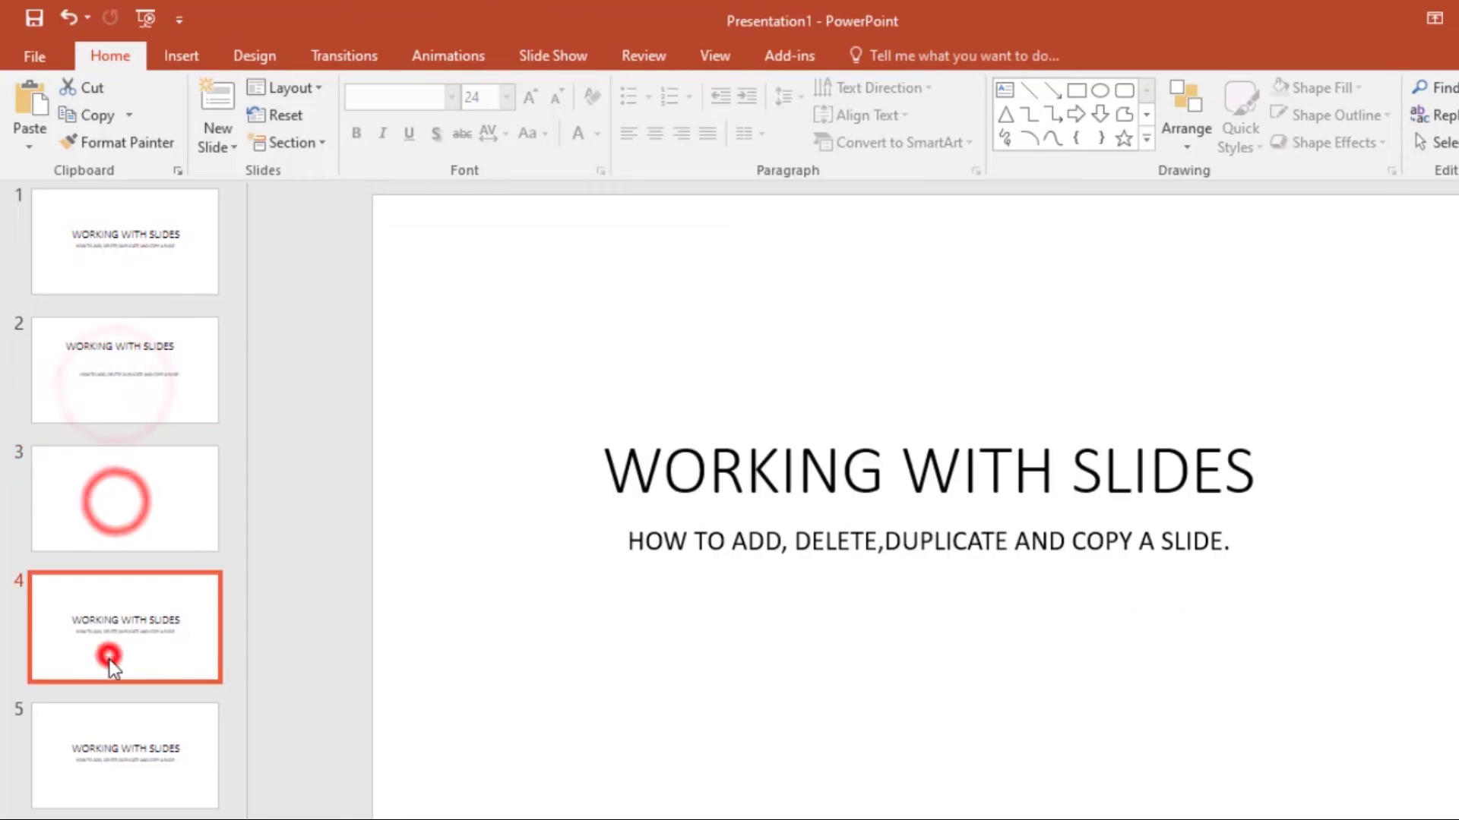
pyautogui.click(112, 764)
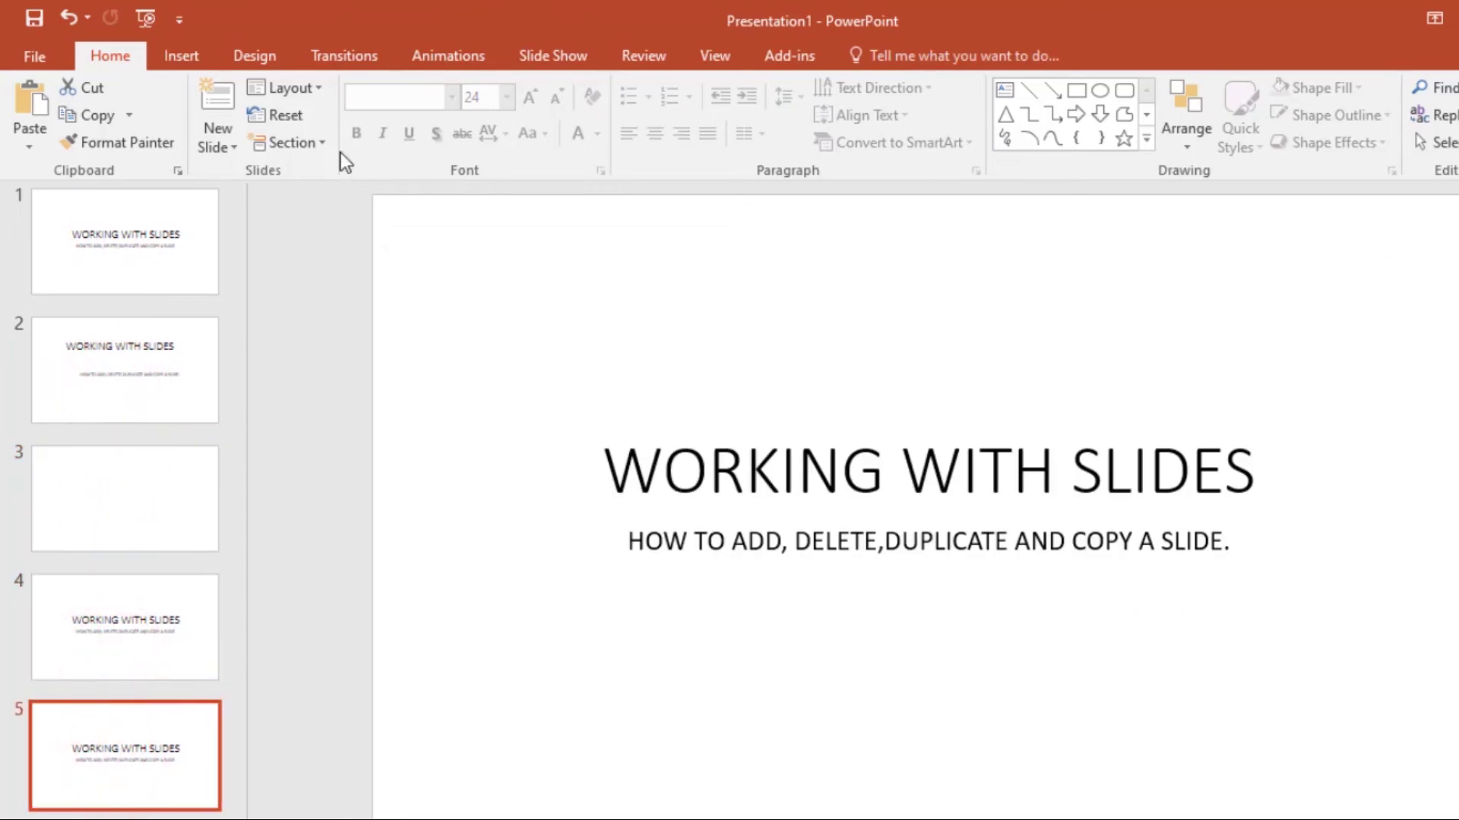
pyautogui.click(255, 55)
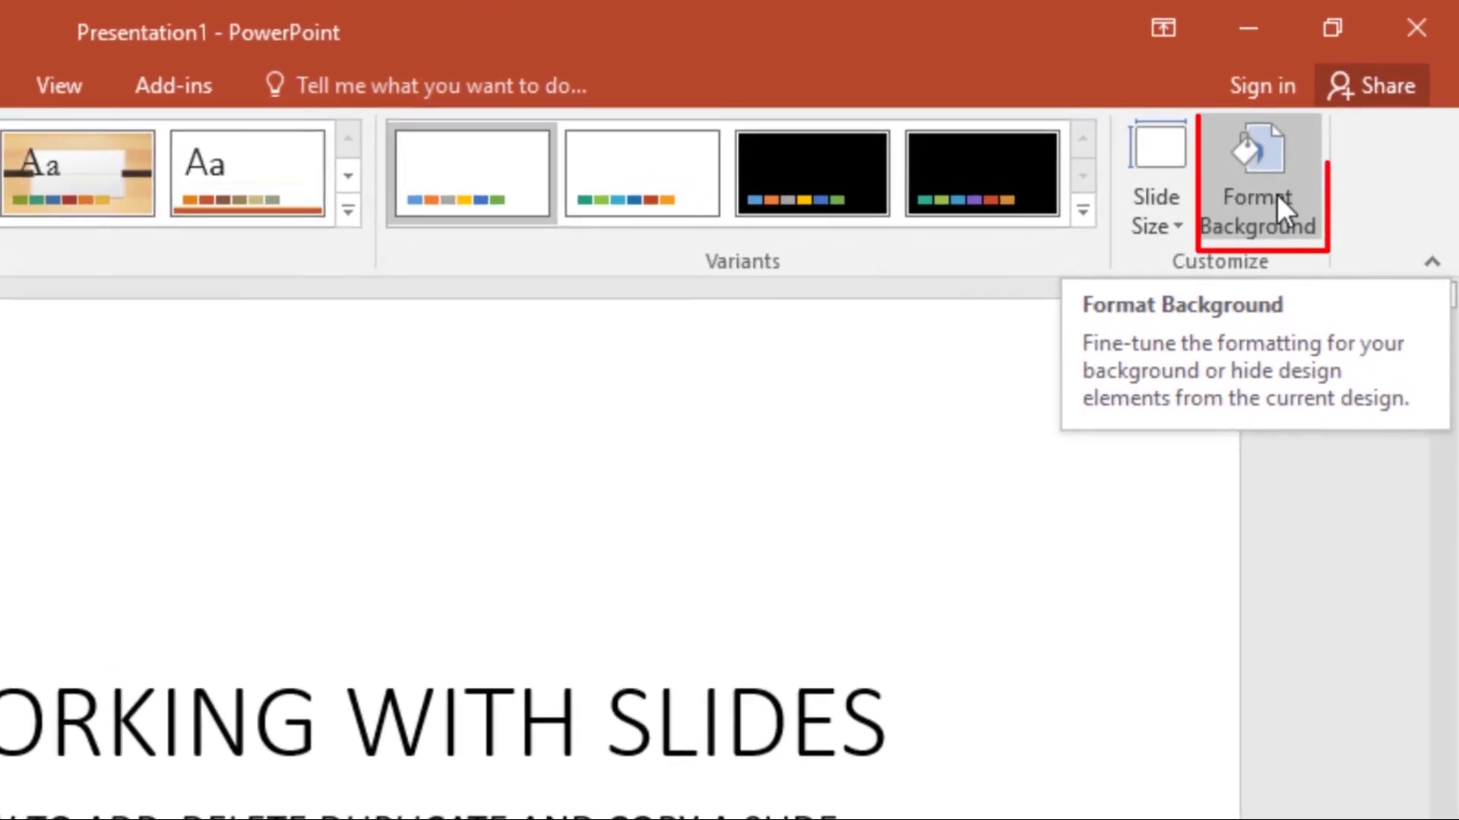
pyautogui.click(1277, 194)
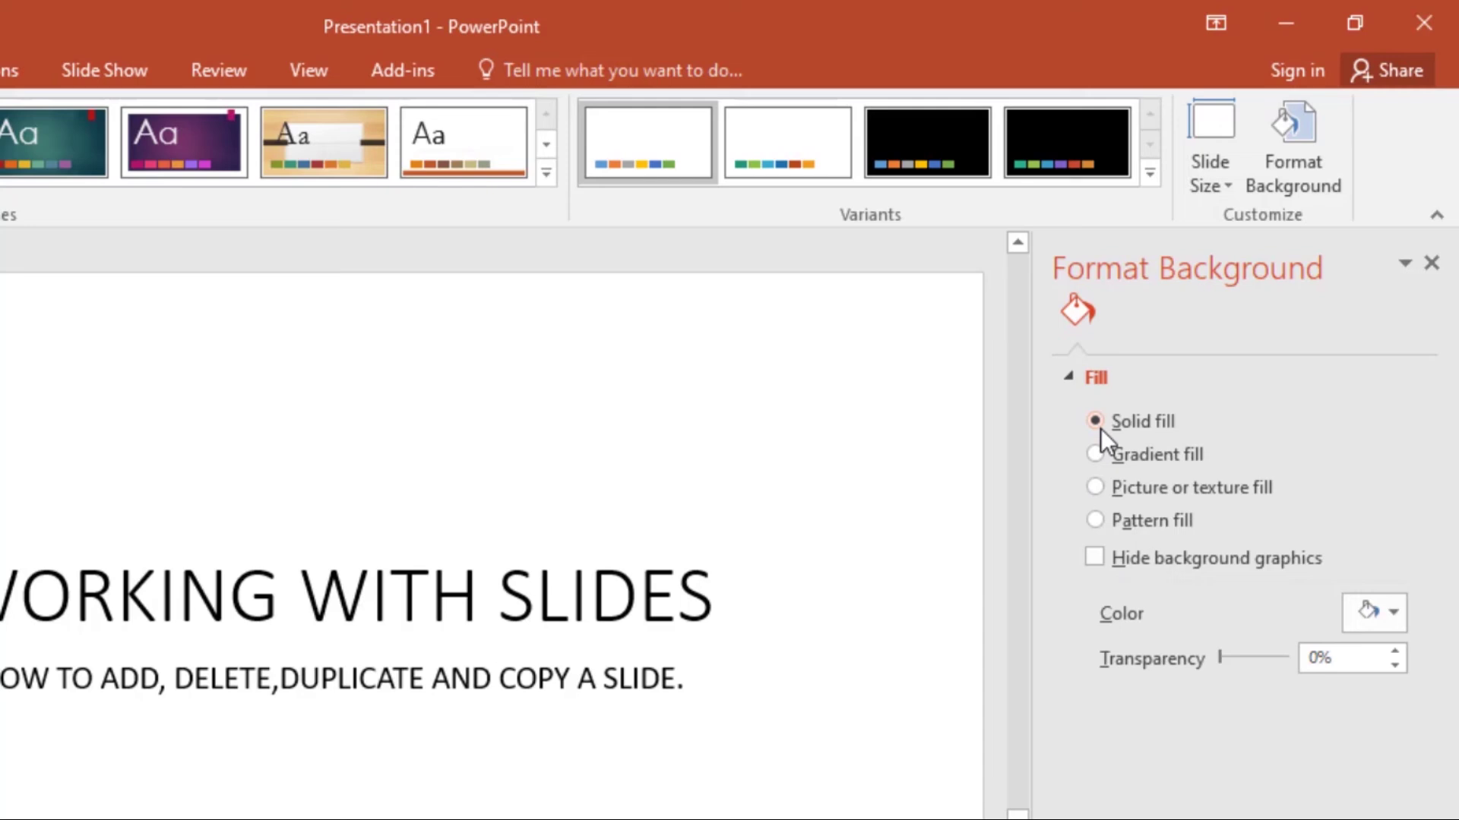
pyautogui.click(1394, 612)
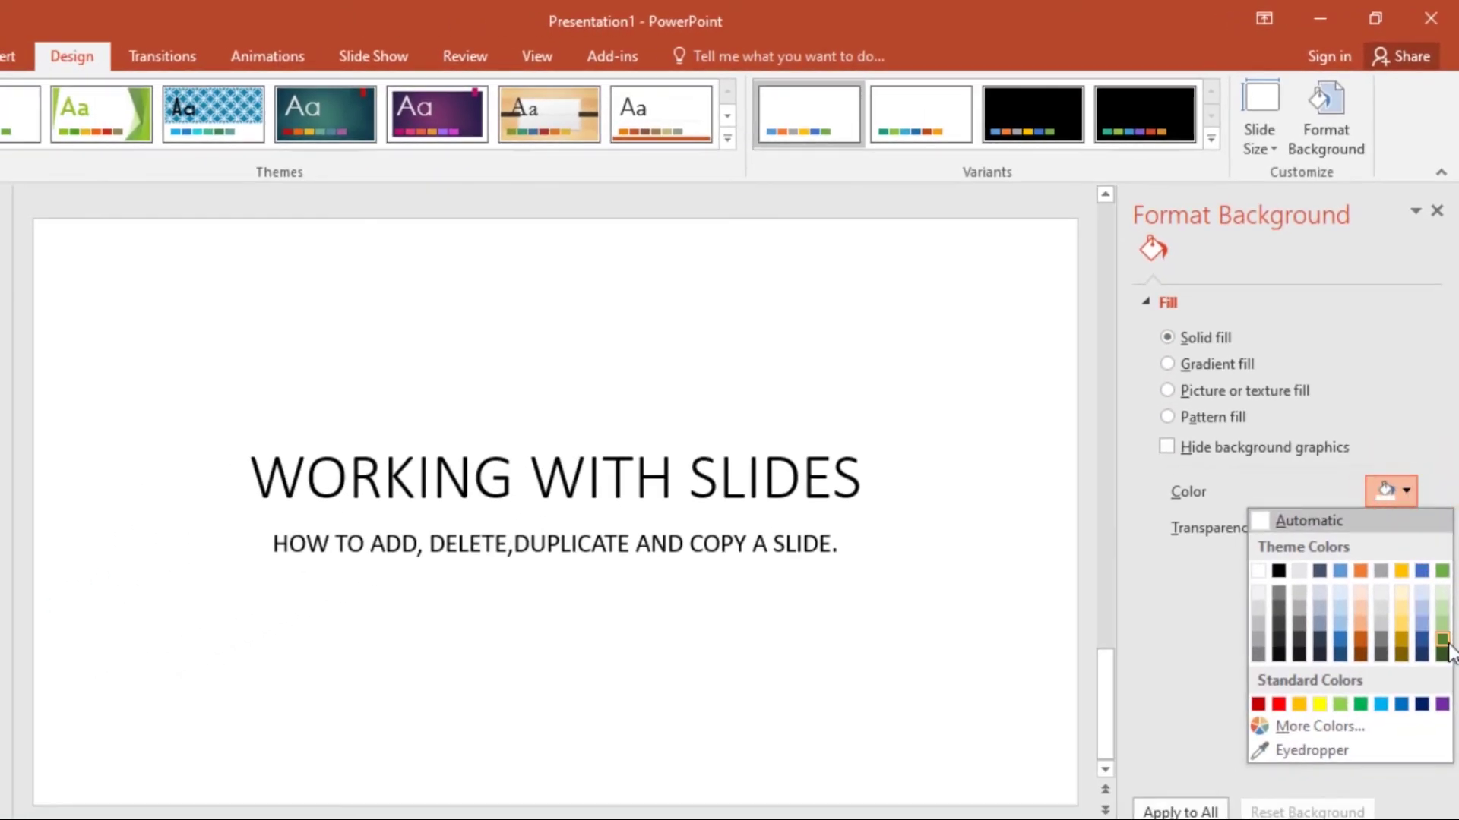
pyautogui.click(1443, 641)
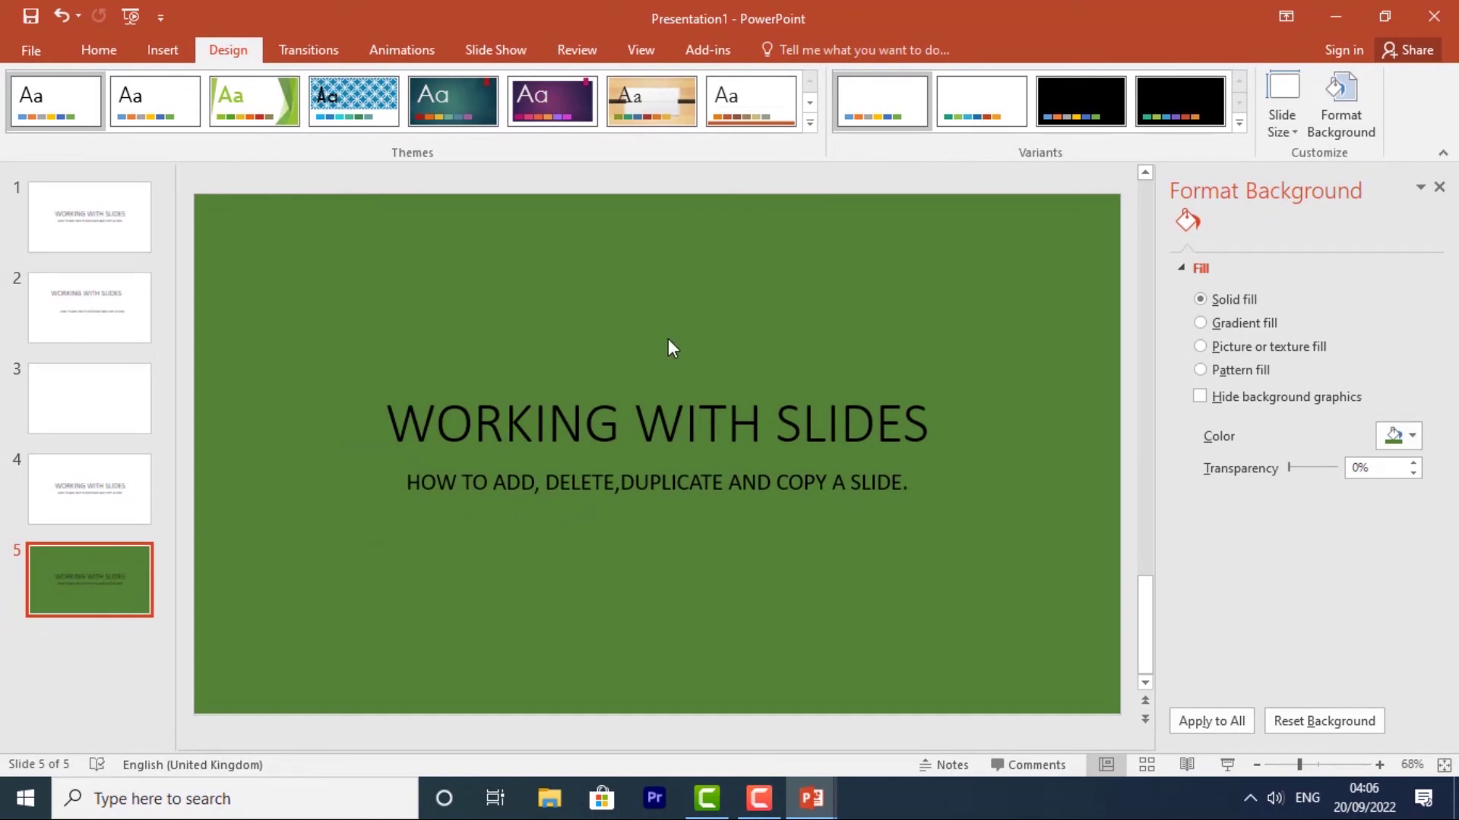
pyautogui.click(1437, 188)
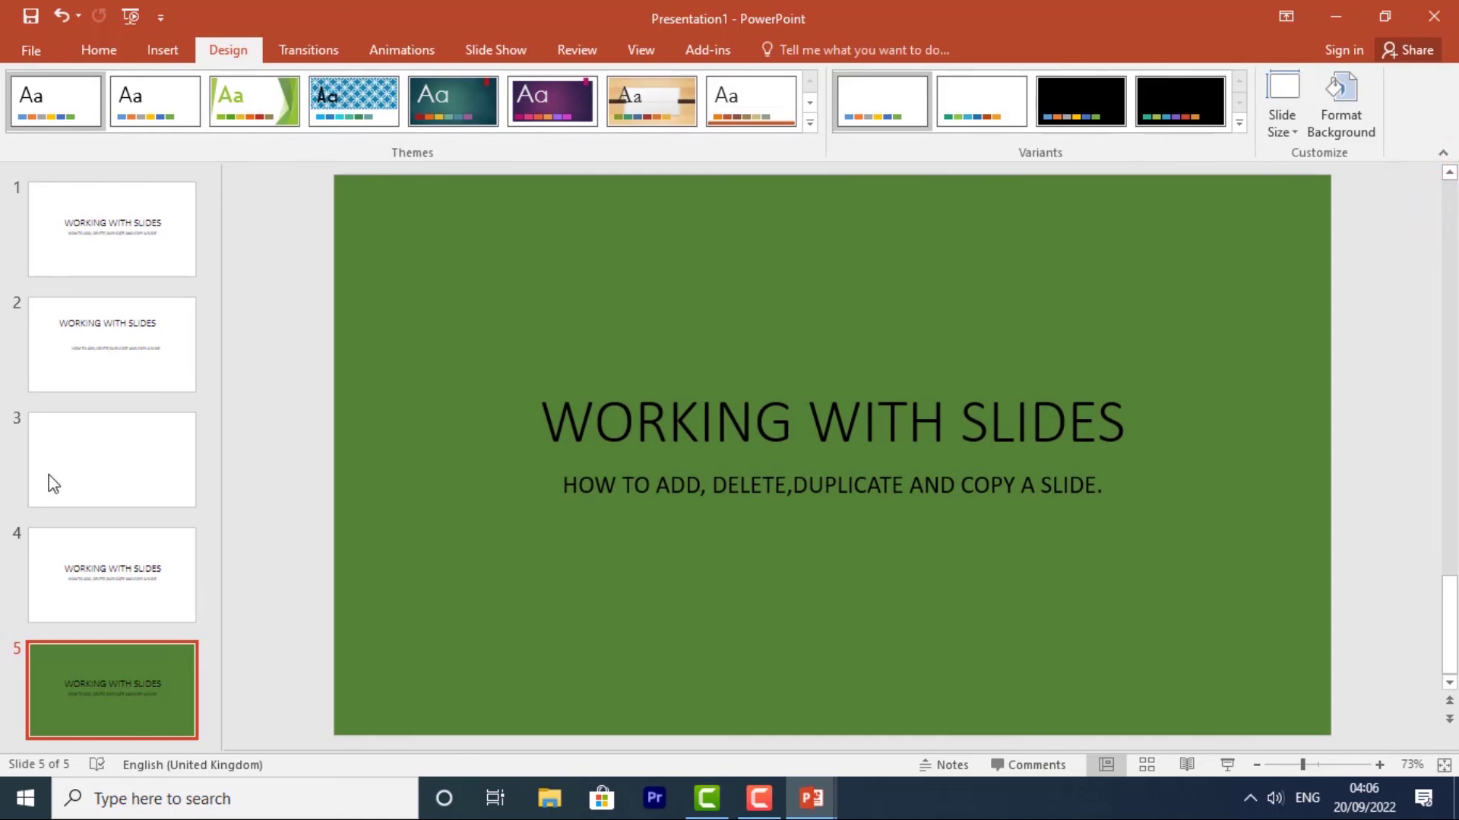
# Review slides 1–4, then apply slide 5's green background to all slides.
pyautogui.click(84, 463)
pyautogui.click(67, 566)
pyautogui.click(144, 439)
pyautogui.click(144, 351)
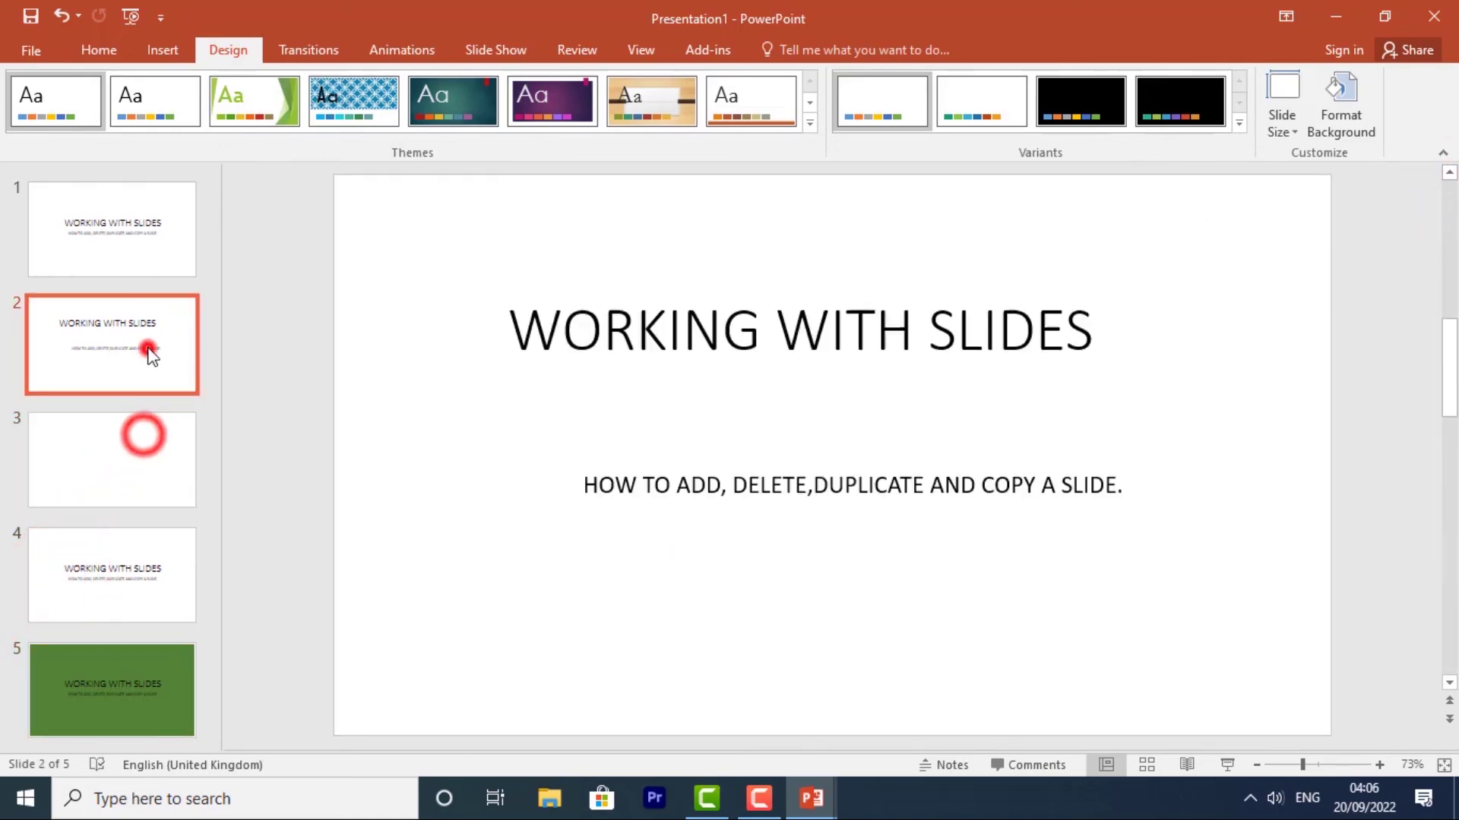
pyautogui.click(124, 228)
pyautogui.click(139, 679)
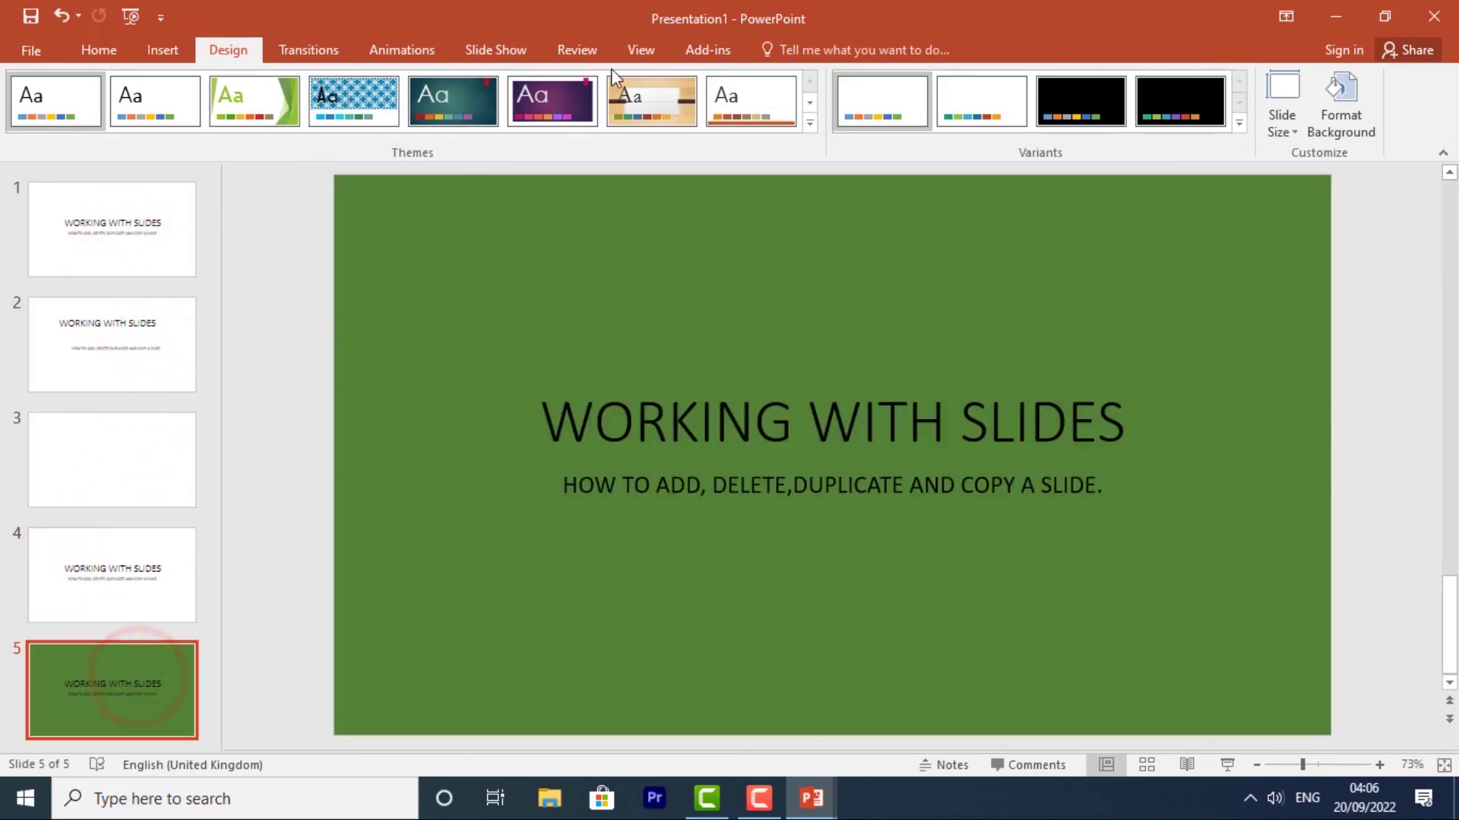
pyautogui.click(1341, 99)
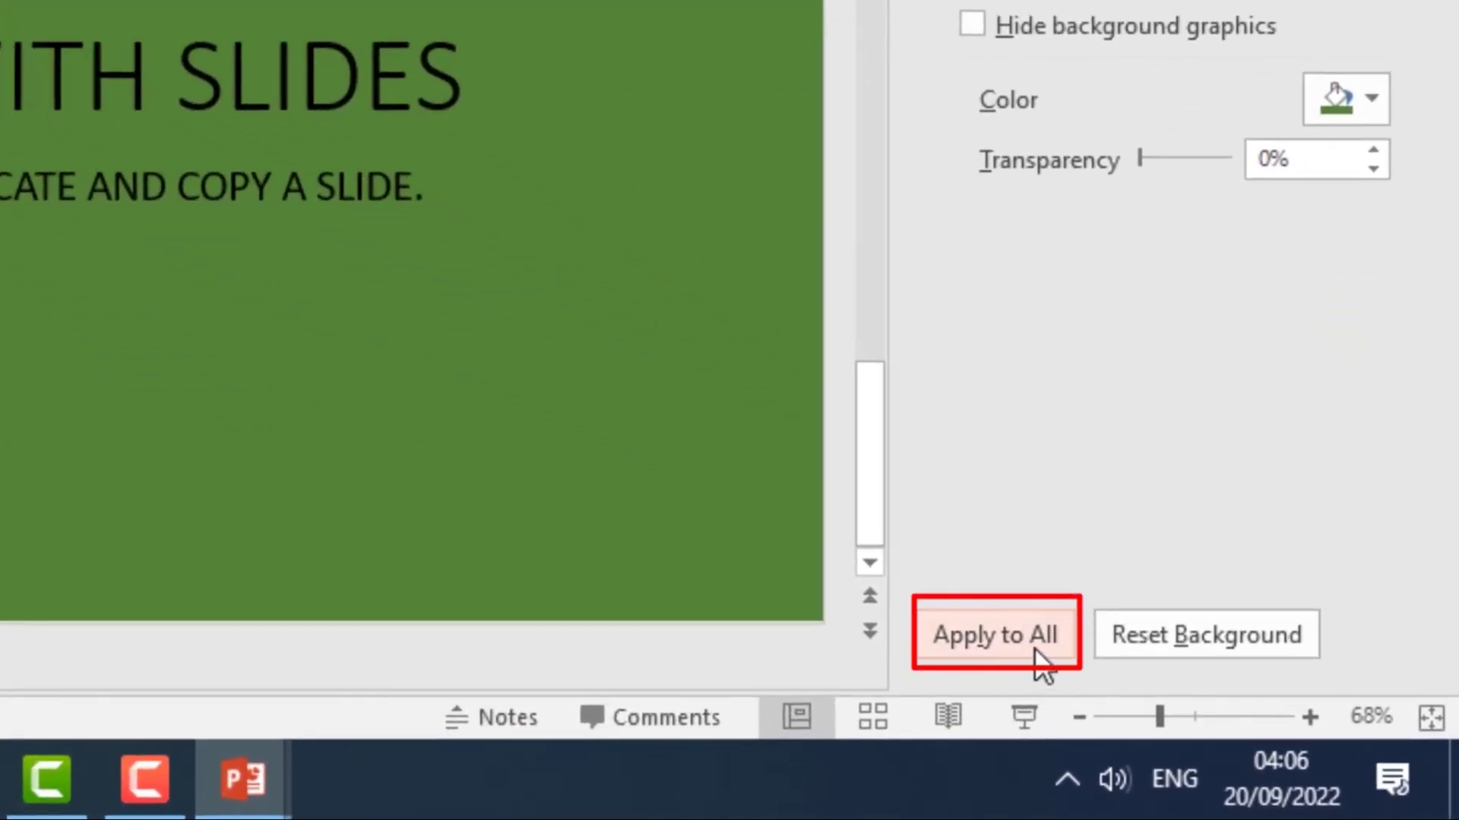
pyautogui.click(1035, 650)
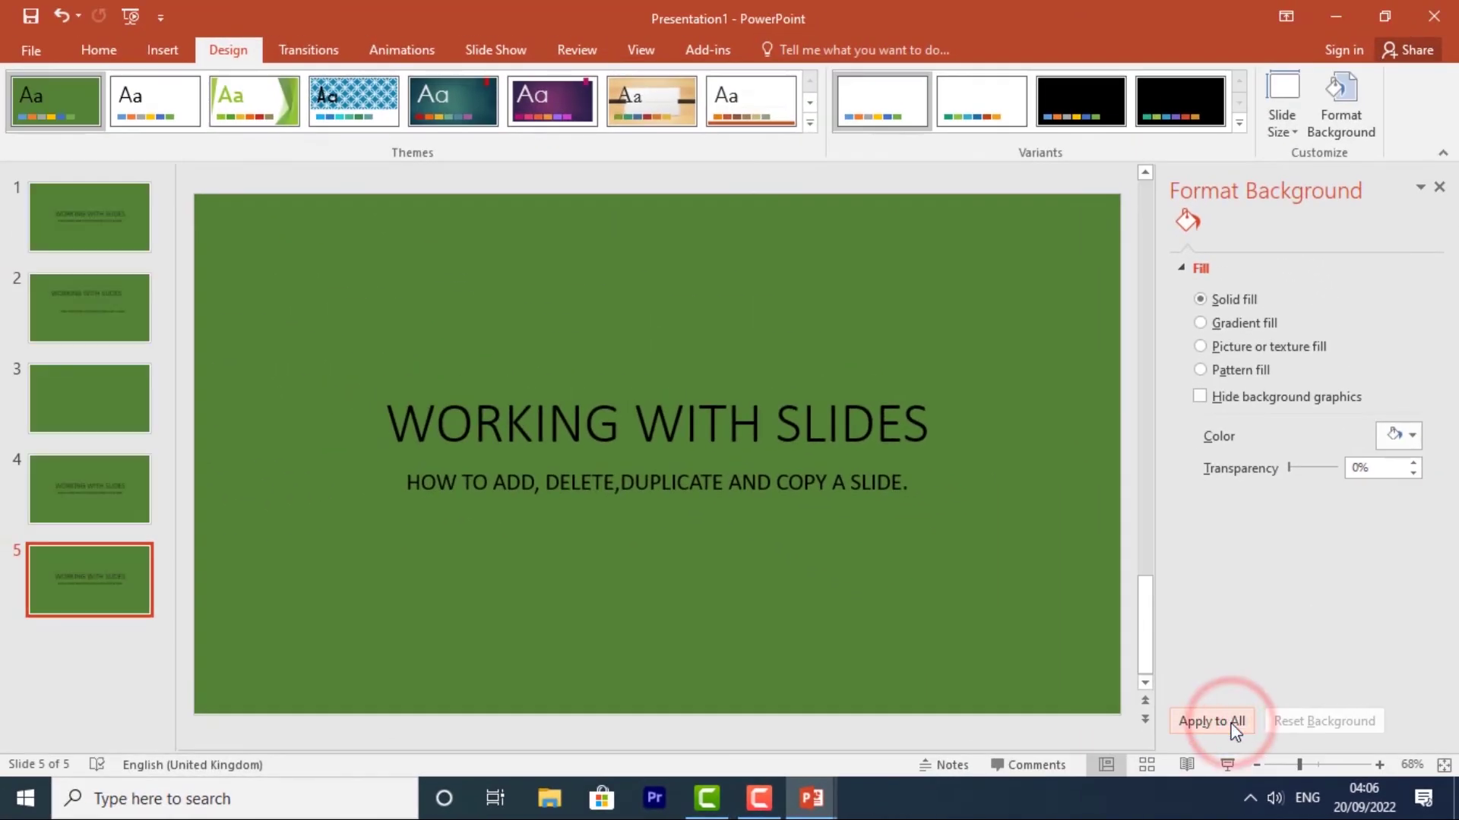
# Check that slides 1 through 5 all show the green background, ending on slide 1.
pyautogui.click(103, 226)
pyautogui.click(88, 304)
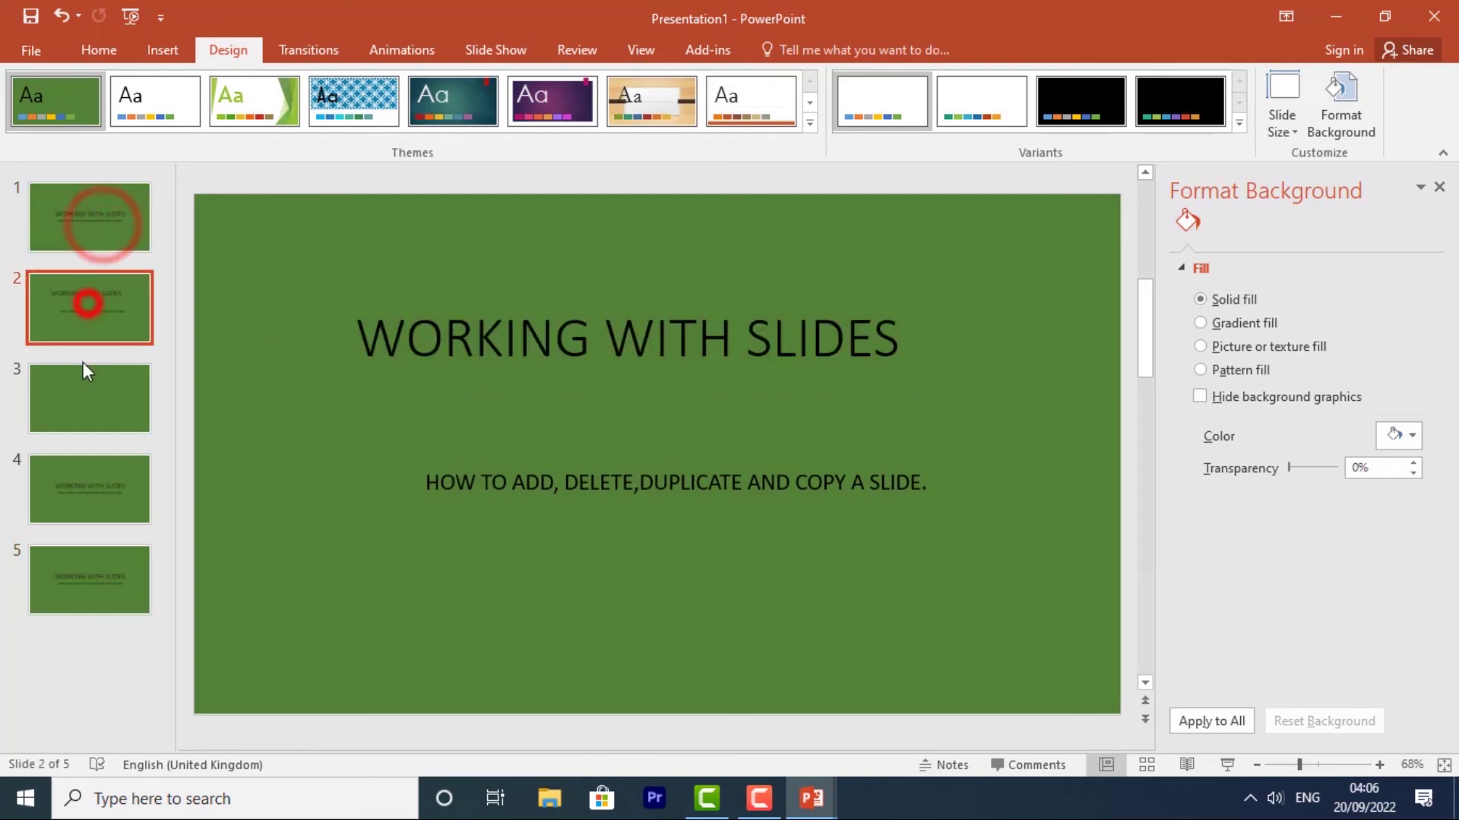
pyautogui.click(85, 398)
pyautogui.click(79, 504)
pyautogui.click(80, 590)
pyautogui.click(88, 477)
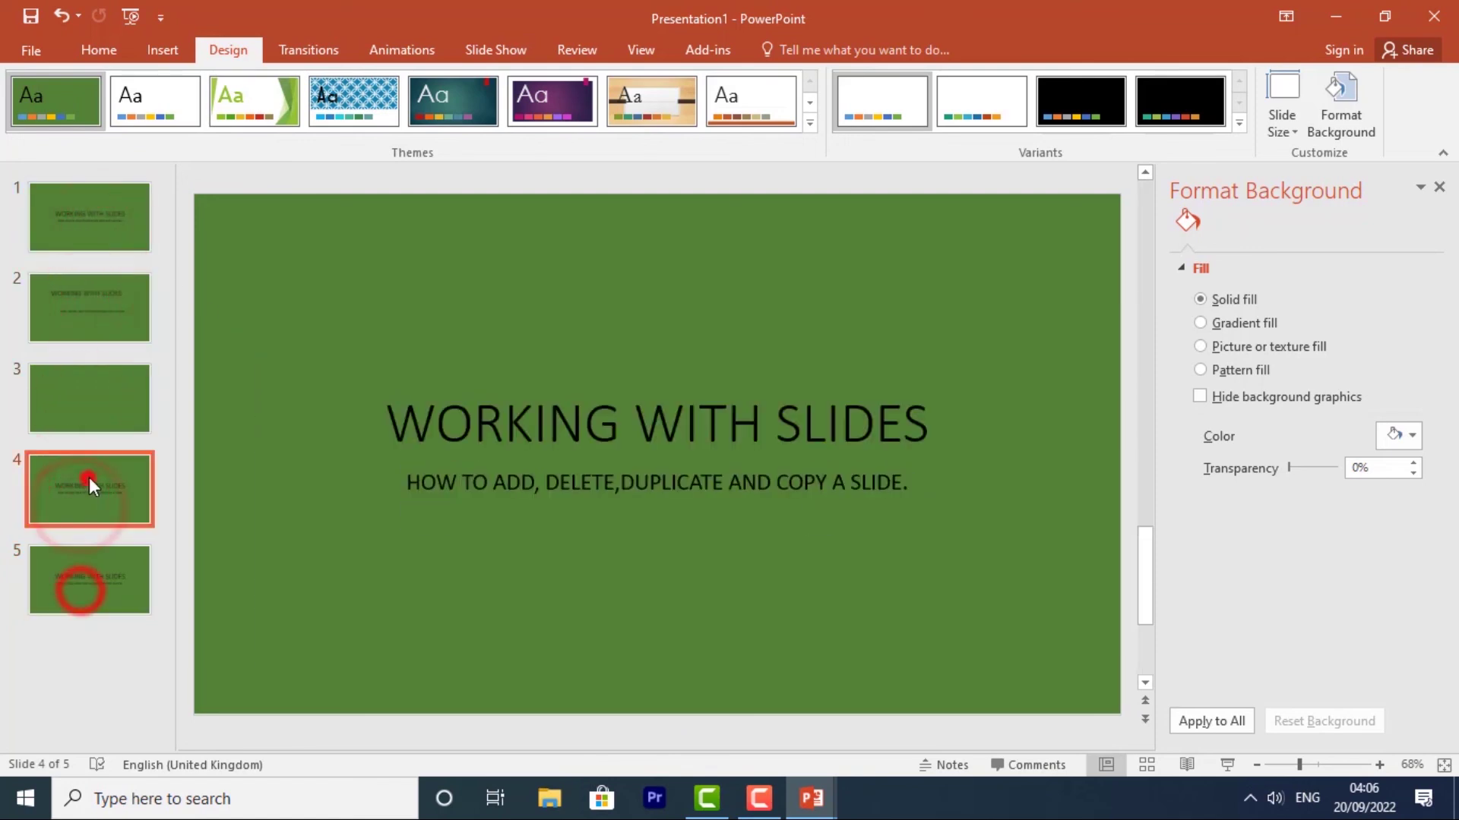
pyautogui.click(93, 357)
pyautogui.click(99, 313)
pyautogui.click(94, 220)
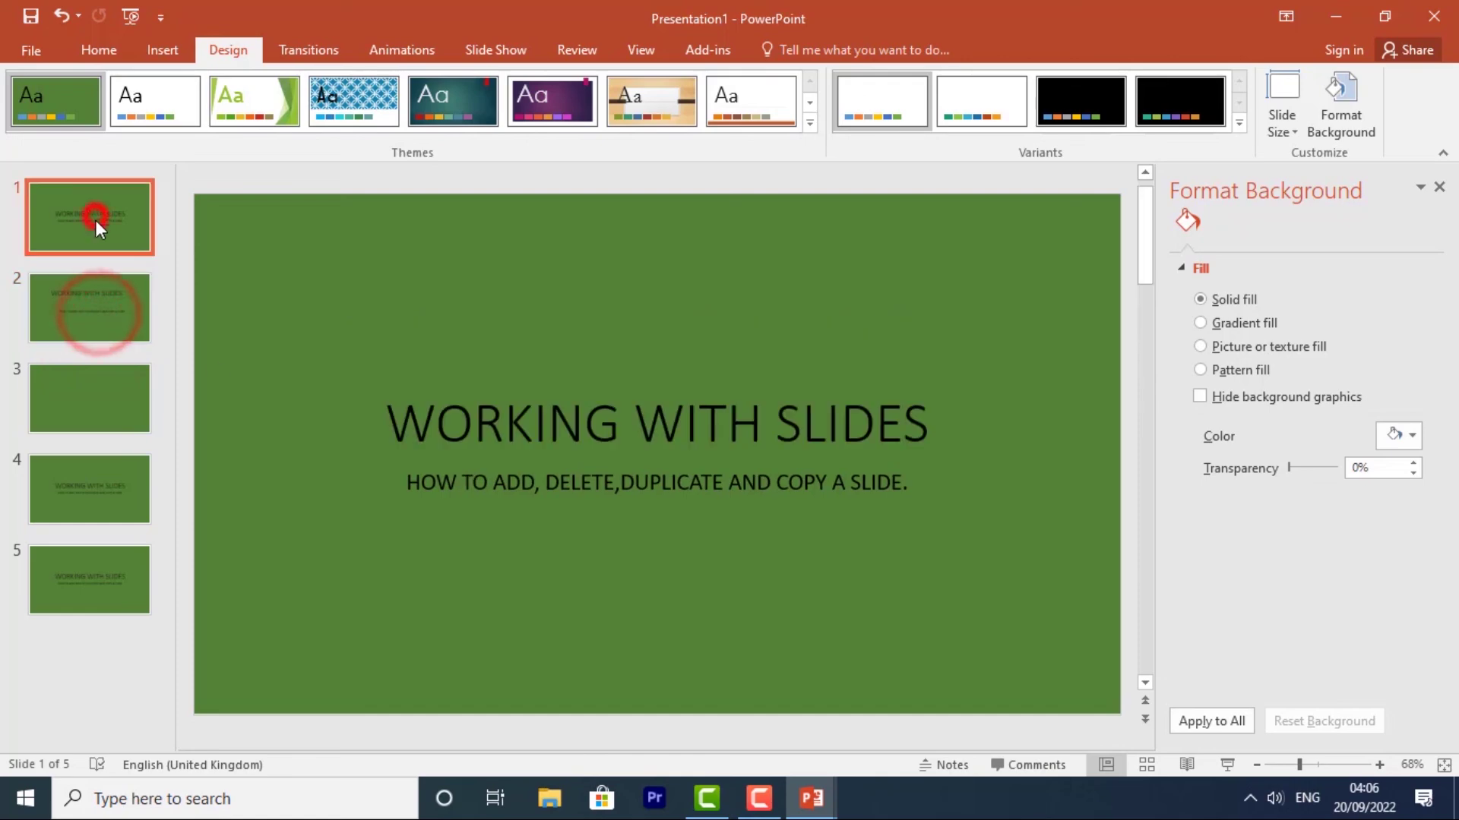